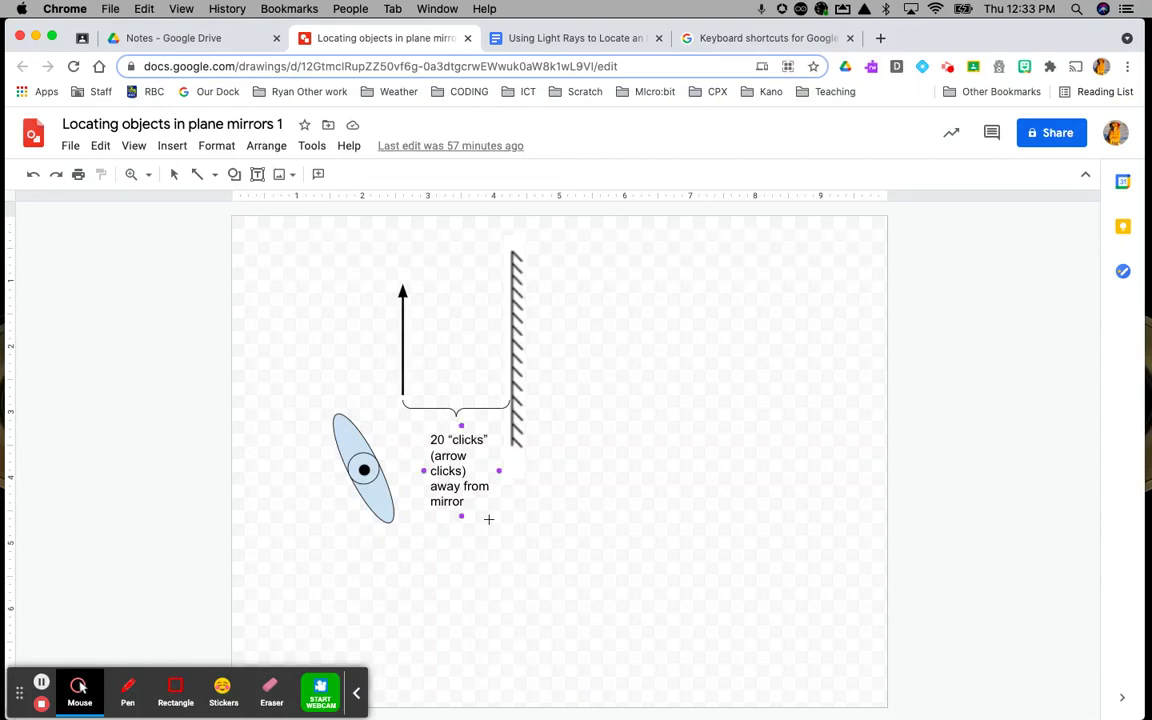
Duplicate the object arrow and line the copy up over the original
{"action": "left_click", "coordinate": [356, 688]}
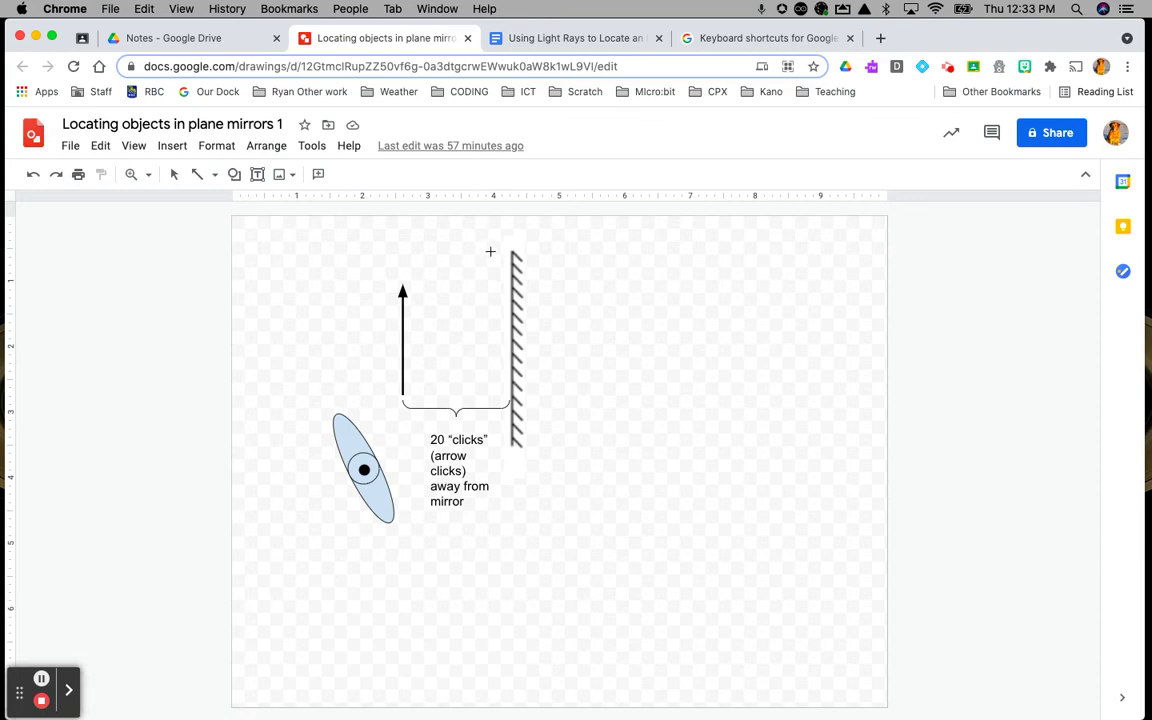
{"action": "left_click", "coordinate": [174, 176]}
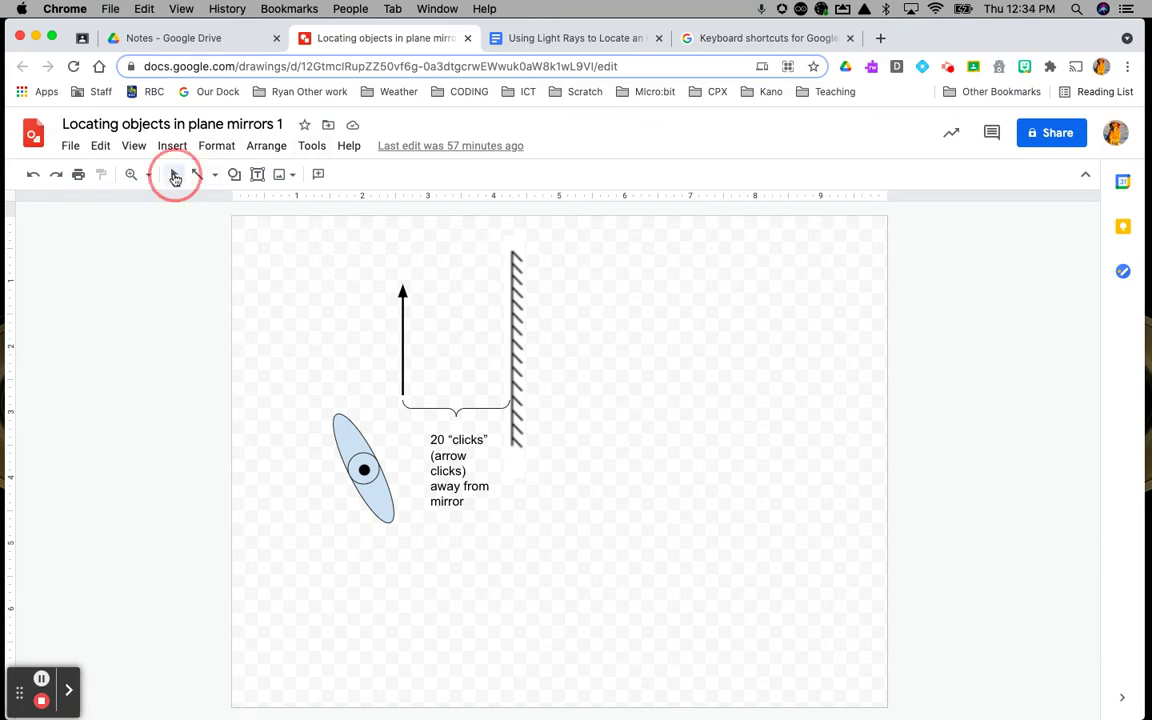
{"action": "left_click", "coordinate": [402, 292]}
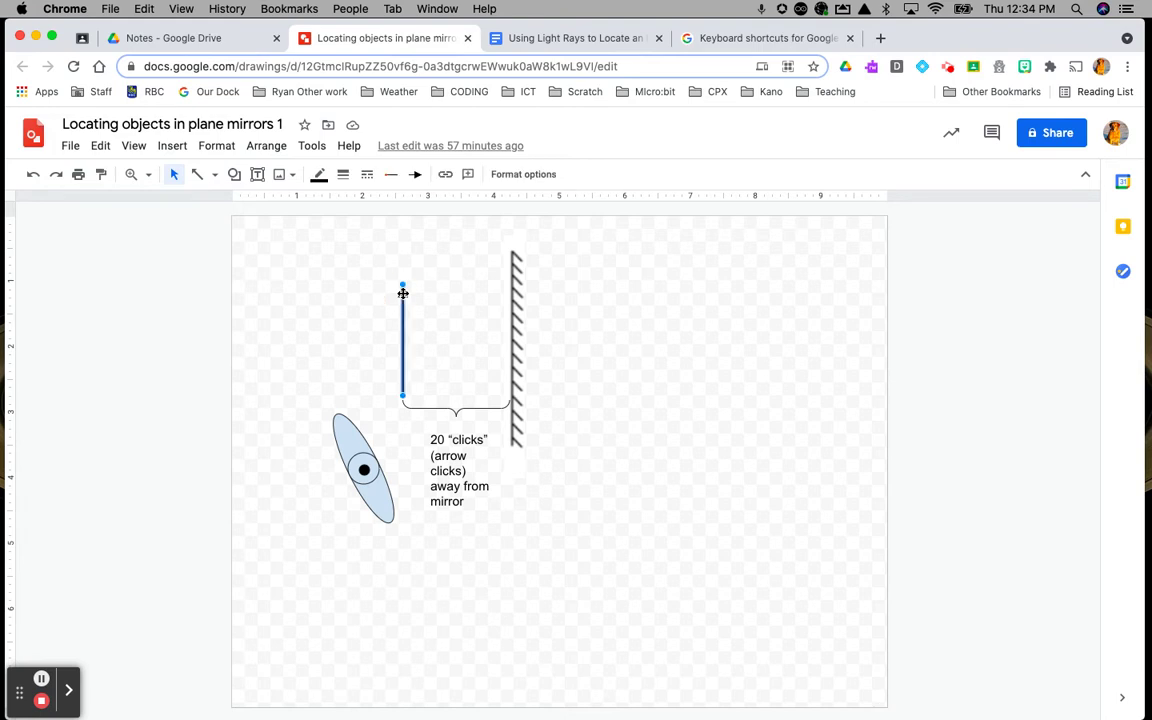
{"action": "left_click", "coordinate": [341, 425]}
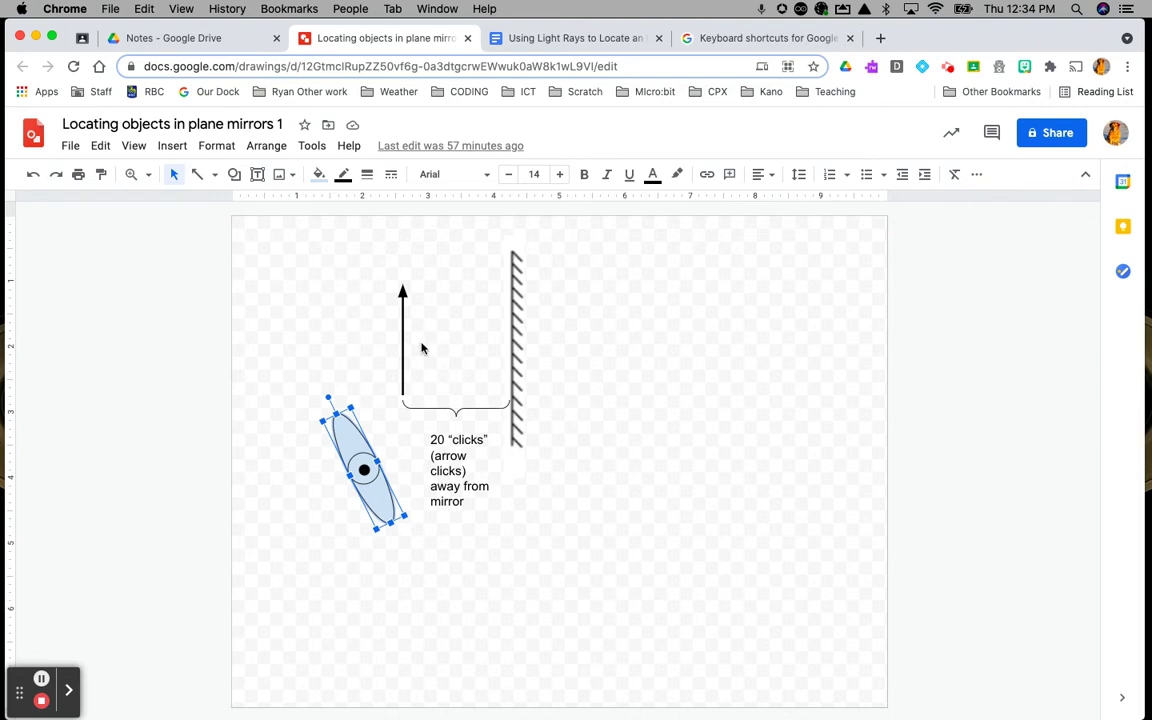
{"action": "left_click", "coordinate": [403, 292]}
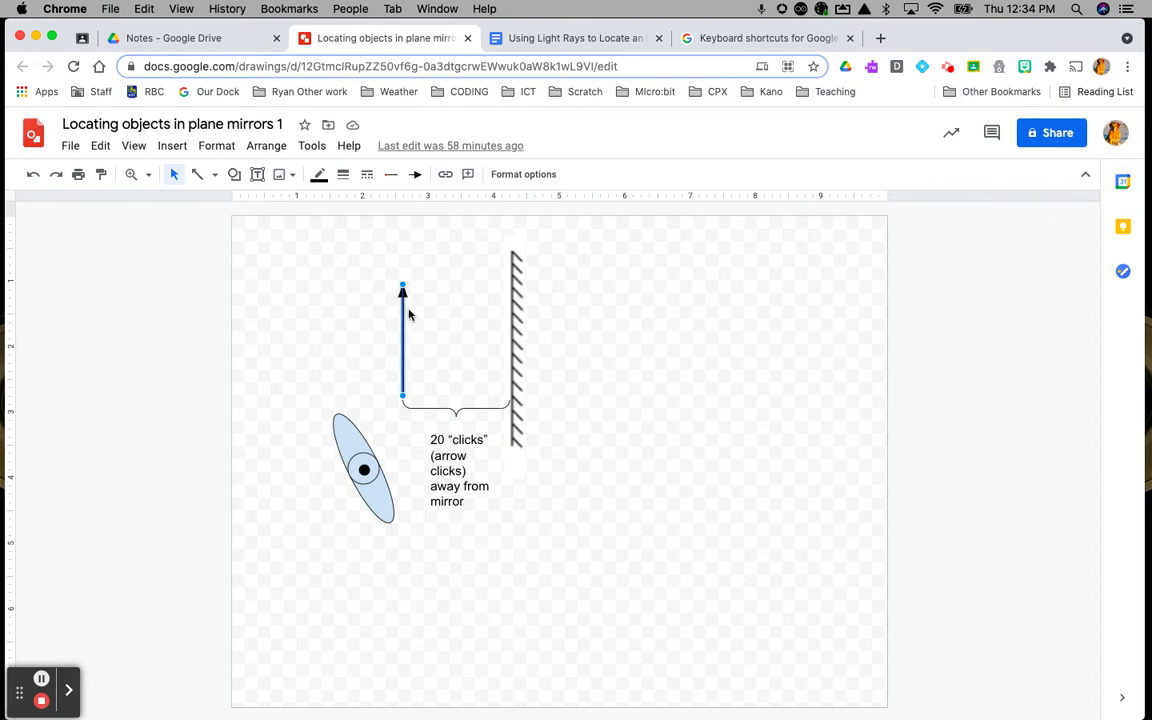
{"action": "key", "text": "ctrl+d"}
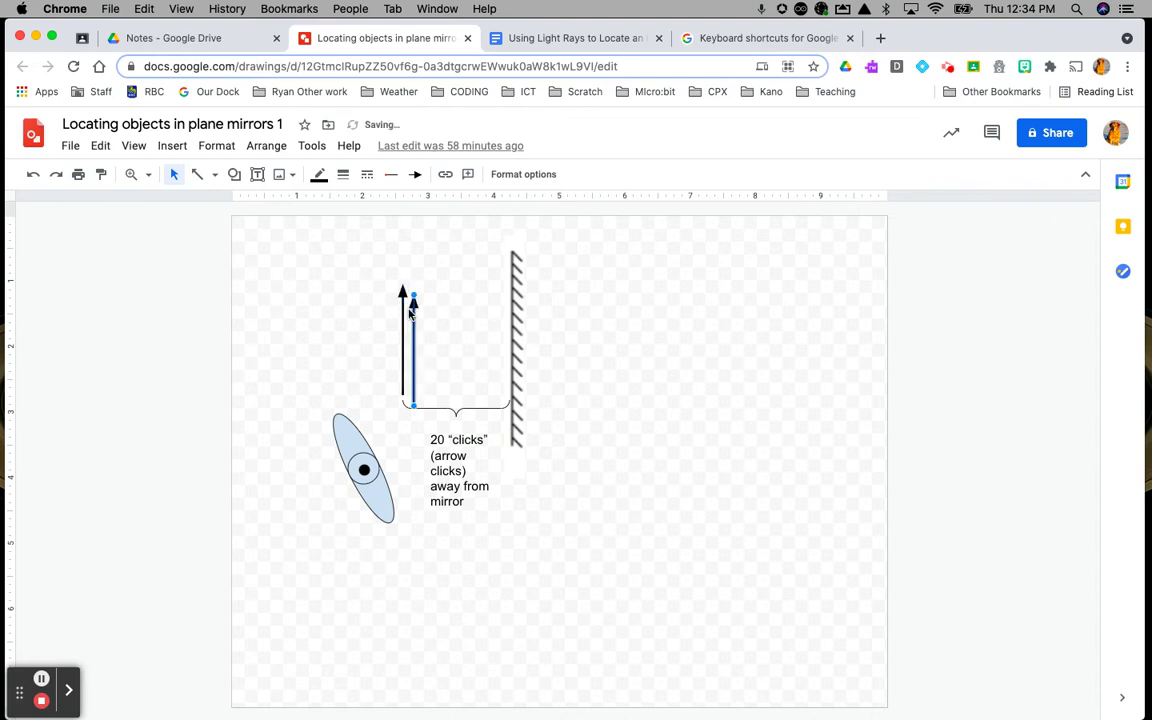
{"action": "key", "text": "Up"}
{"action": "key", "text": "Up"}
{"action": "key", "text": "Up"}
{"action": "key", "text": "Up"}
{"action": "key", "text": "Up"}
{"action": "key", "text": "Left"}
{"action": "key", "text": "Left"}
{"action": "key", "text": "Left"}
{"action": "key", "text": "Left"}
{"action": "key", "text": "Left"}
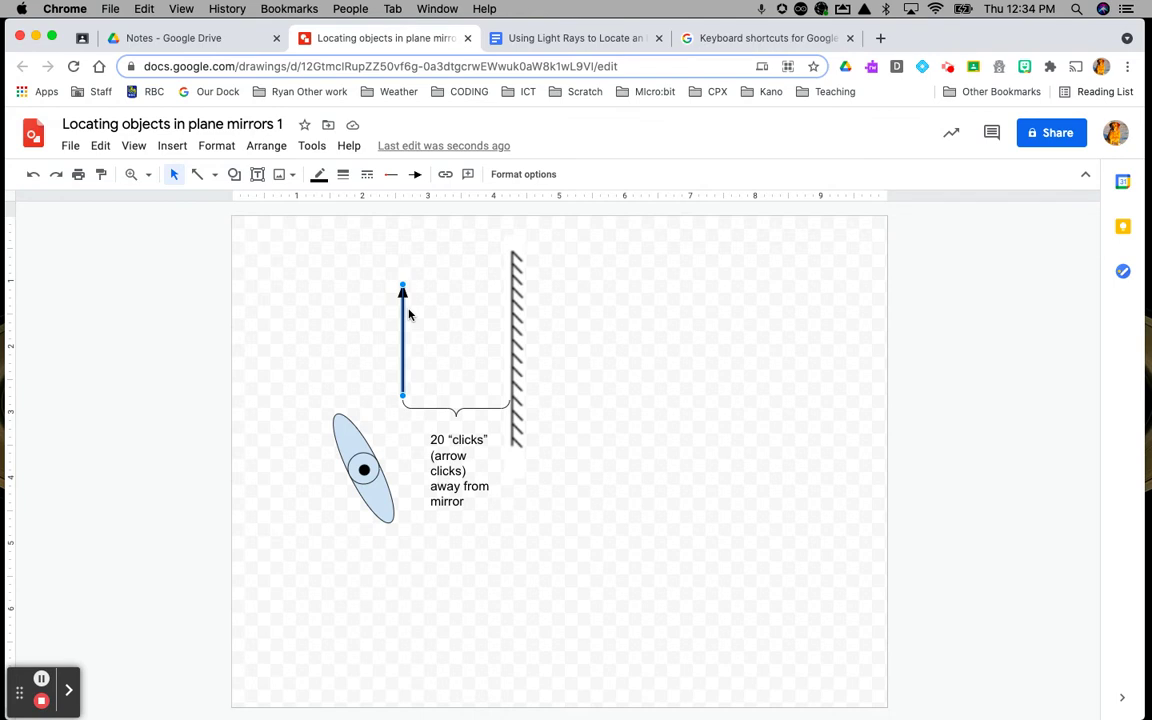
Shift the copy right past the mirror, the same distance behind it as the object
{"action": "key", "text": "super+c"}
{"action": "key", "text": "super+v"}
{"action": "key", "text": "Right"}
{"action": "key", "text": "Right"}
{"action": "key", "text": "Right"}
{"action": "key", "text": "Right"}
{"action": "key", "text": "Right"}
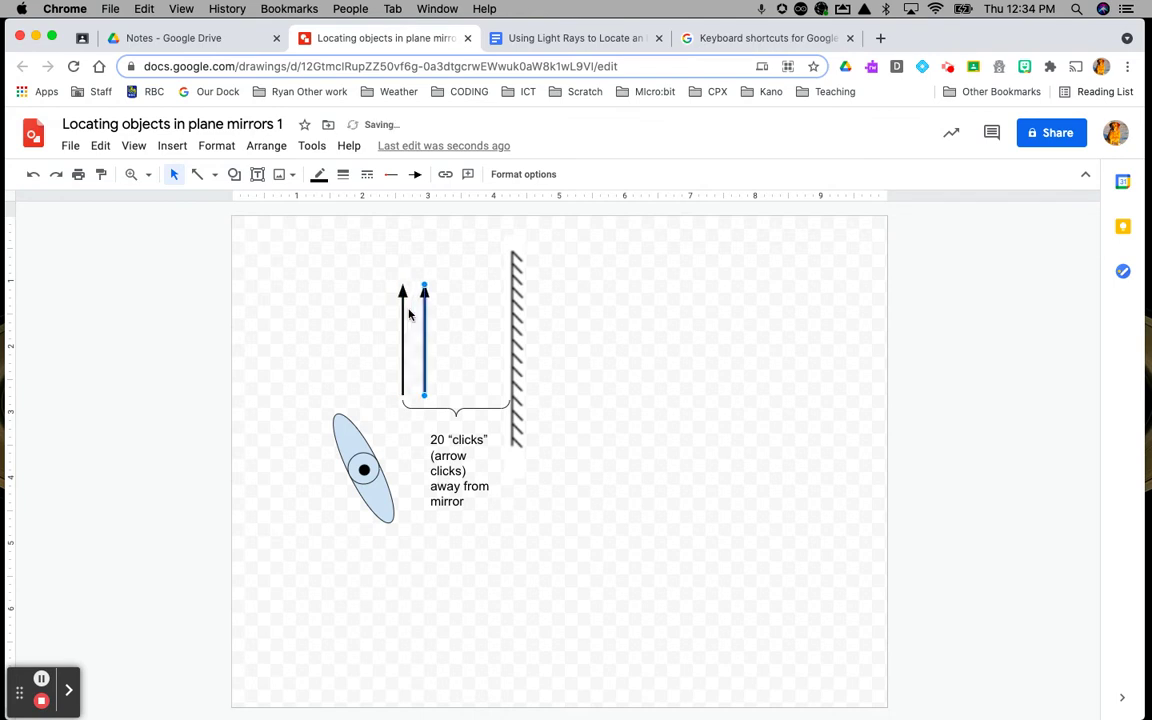
{"action": "key", "text": "Right"}
{"action": "key", "text": "Right"}
{"action": "key", "text": "Right"}
{"action": "key", "text": "Right"}
{"action": "key", "text": "Right"}
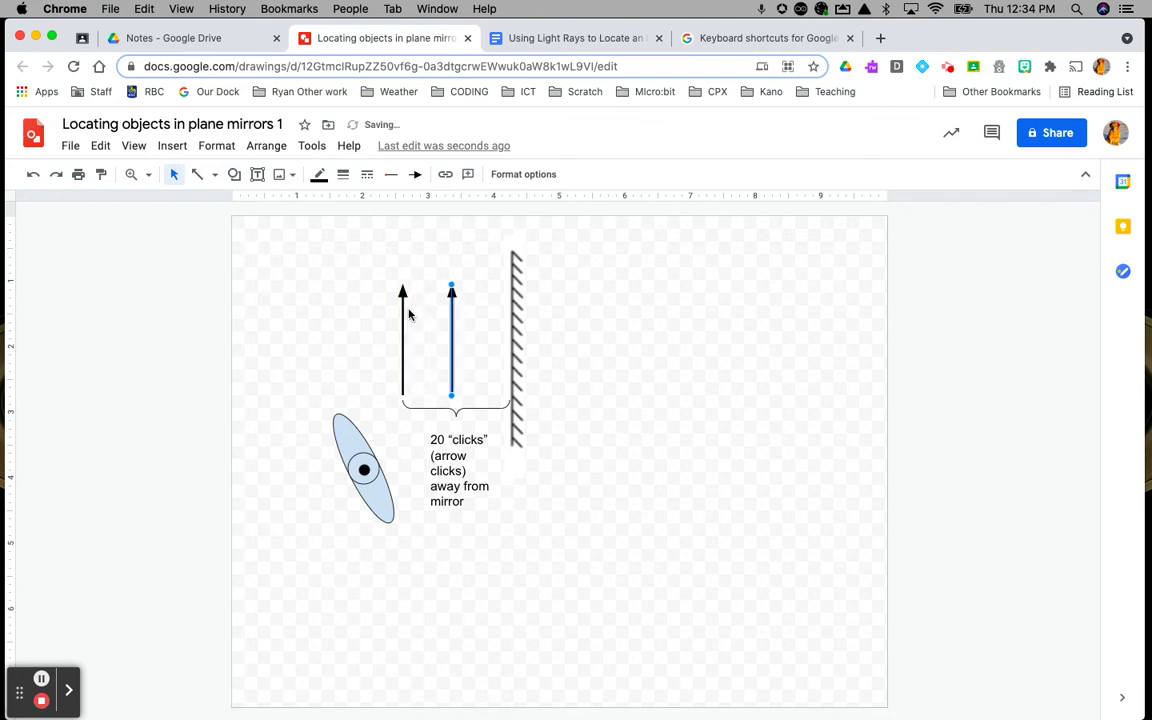
{"action": "key", "text": "Right"}
{"action": "key", "text": "Right"}
{"action": "key", "text": "Right"}
{"action": "key", "text": "Right"}
{"action": "key", "text": "Right"}
{"action": "key", "text": "Right"}
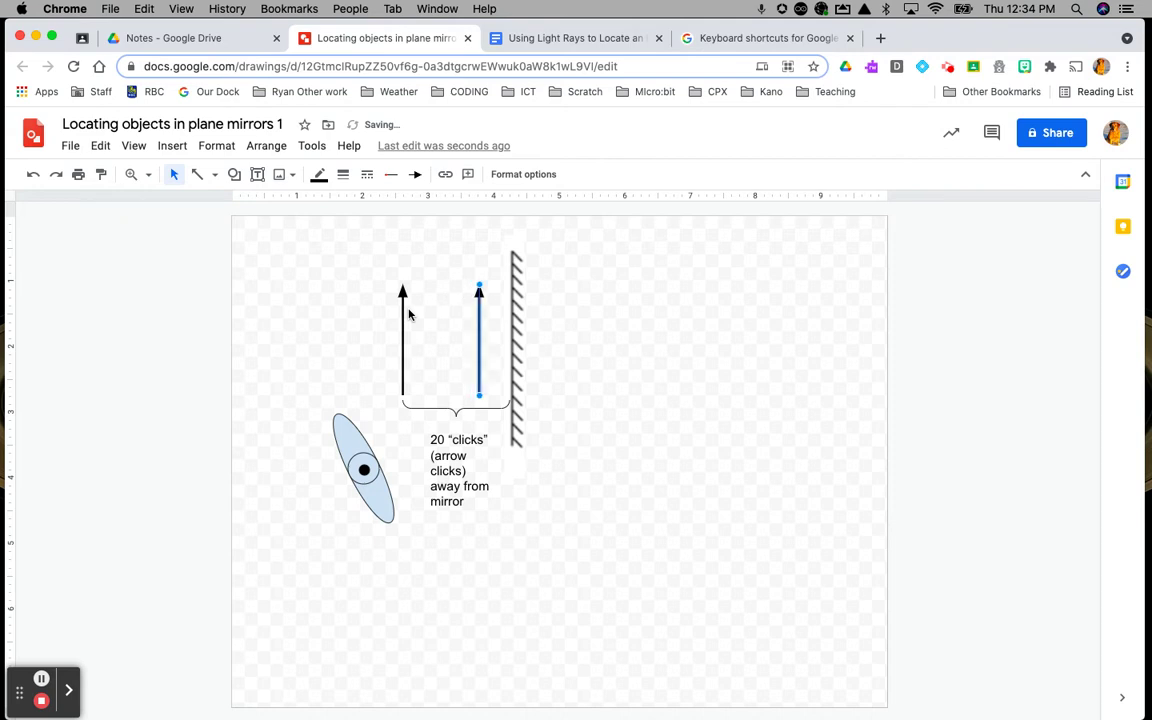
{"action": "key", "text": "Right"}
{"action": "key", "text": "Right"}
{"action": "key", "text": "Right"}
{"action": "key", "text": "Right"}
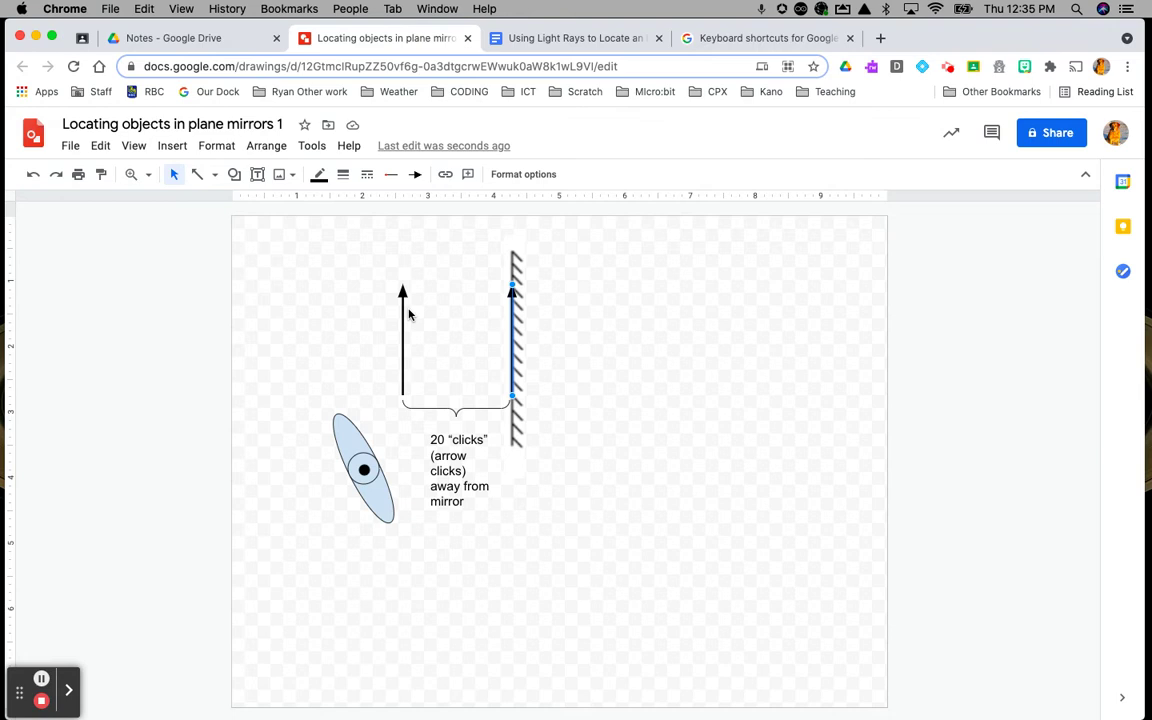
{"action": "key", "text": "Right"}
{"action": "key", "text": "Right"}
{"action": "key", "text": "Right"}
{"action": "key", "text": "Right"}
{"action": "key", "text": "Right"}
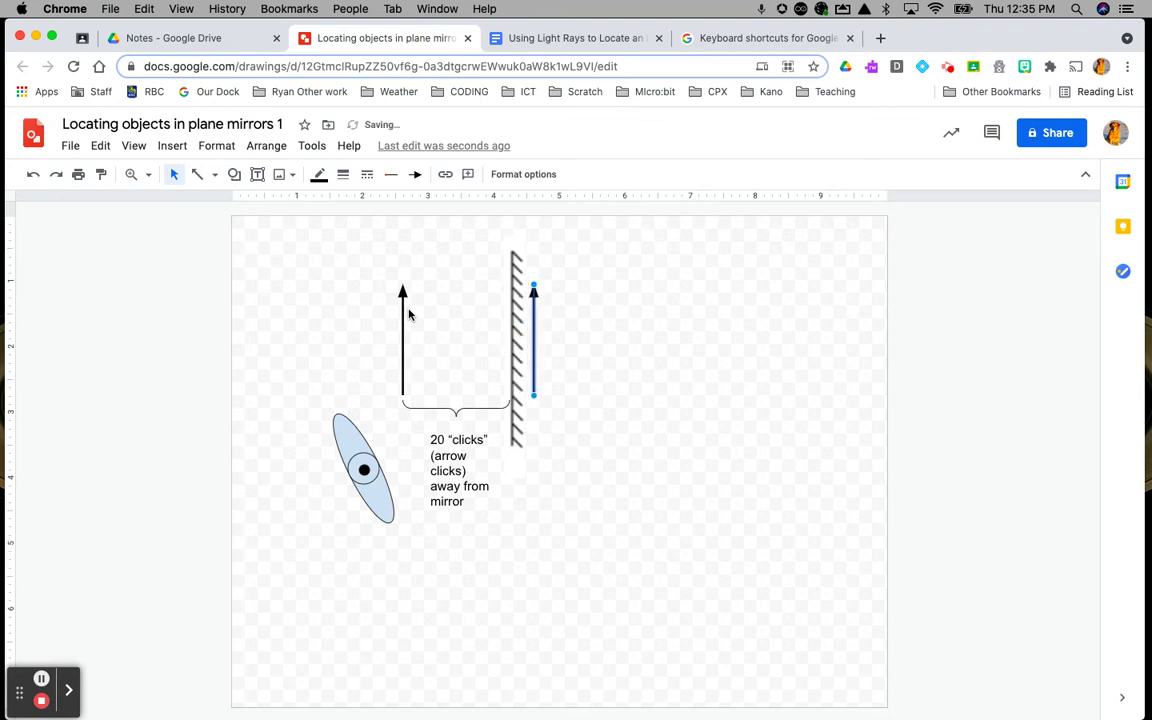
{"action": "key", "text": "Right"}
{"action": "key", "text": "Right"}
{"action": "key", "text": "Right"}
{"action": "key", "text": "Right"}
{"action": "key", "text": "Right"}
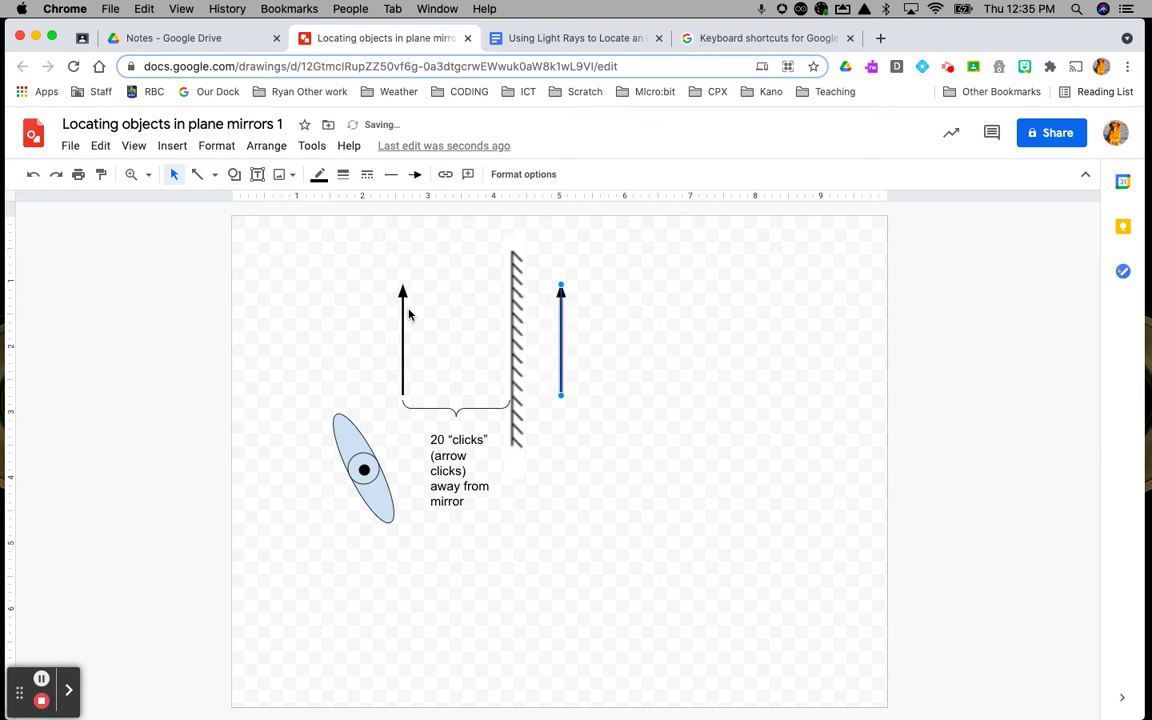
{"action": "key", "text": "Right"}
{"action": "key", "text": "Right"}
{"action": "key", "text": "Right"}
{"action": "key", "text": "Right"}
{"action": "key", "text": "Right"}
{"action": "key", "text": "Right"}
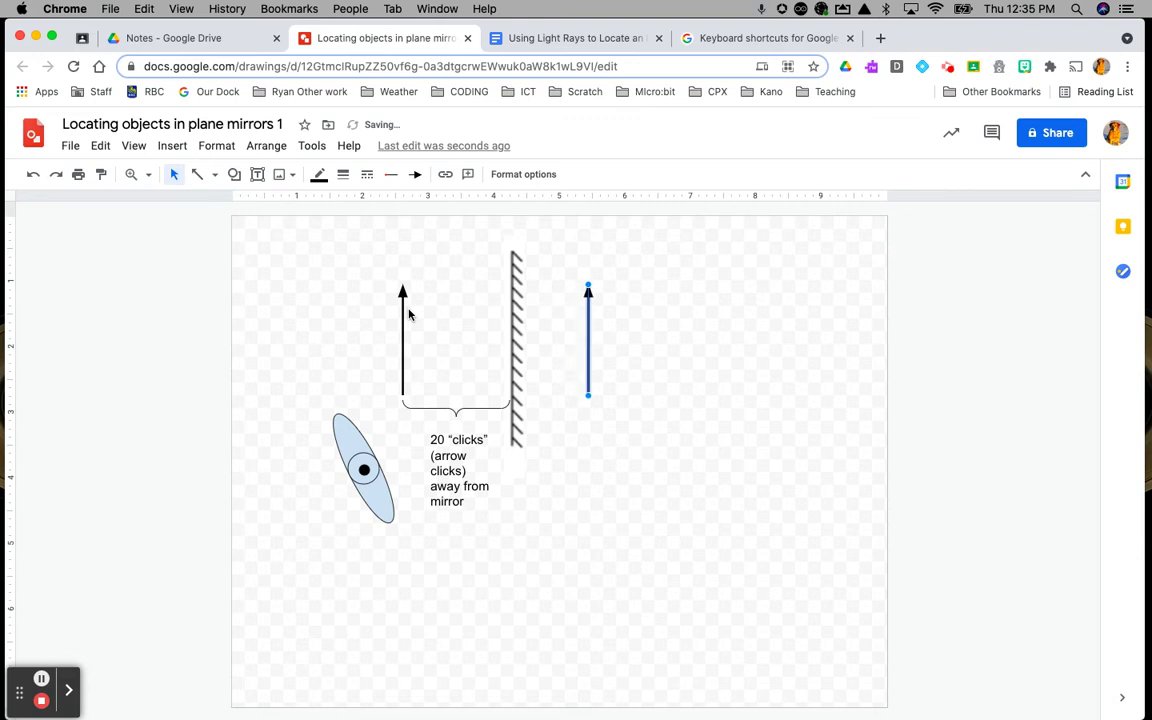
{"action": "key", "text": "Right"}
{"action": "key", "text": "Right"}
{"action": "key", "text": "Right"}
{"action": "key", "text": "Right"}
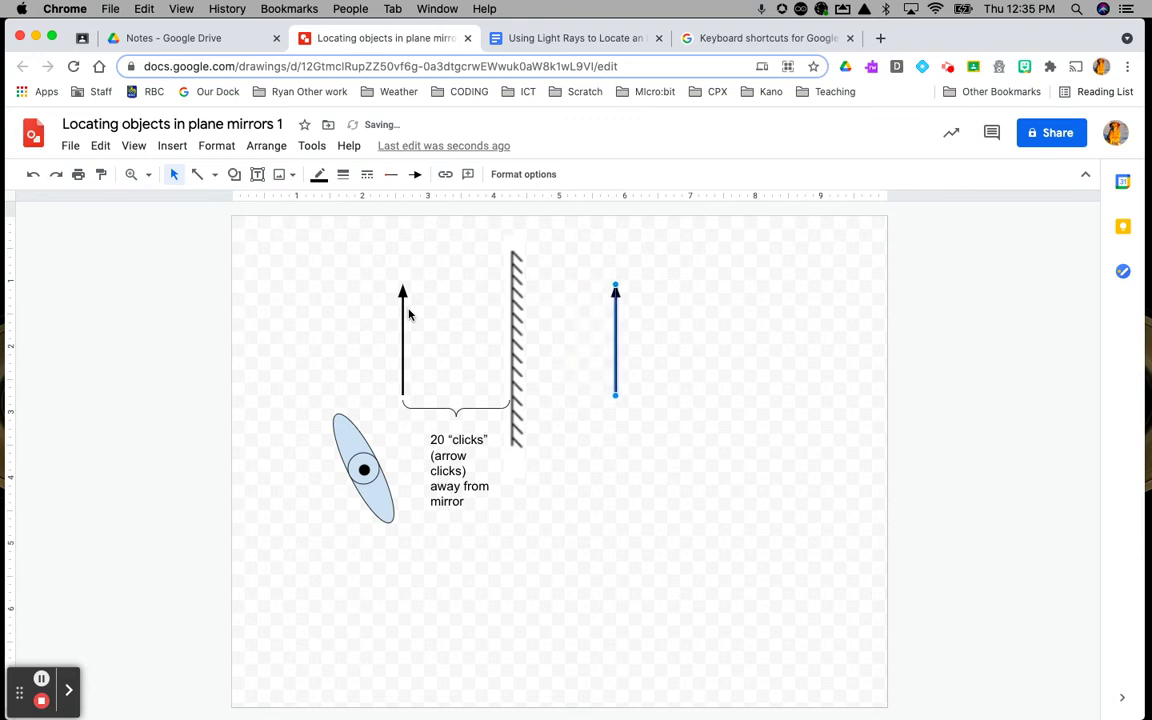
{"action": "left_click", "coordinate": [525, 488]}
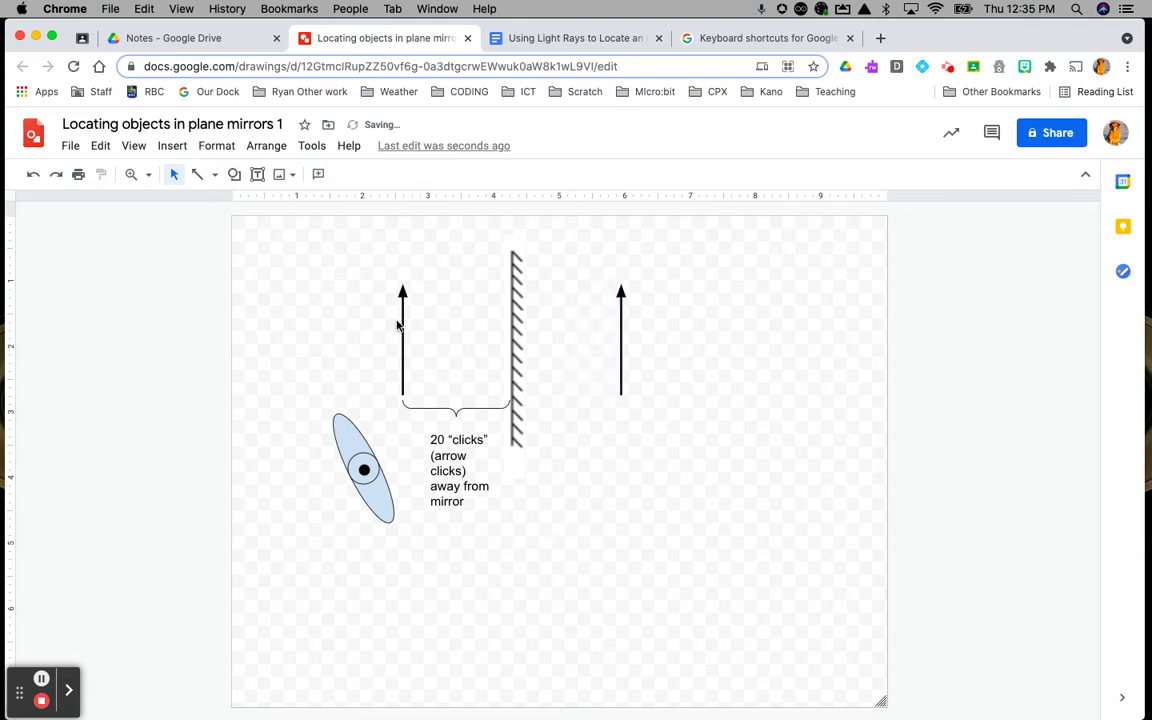
Draw a straight line from the object arrow's tip to the image arrow's tip
{"action": "left_click", "coordinate": [403, 297]}
{"action": "left_click", "coordinate": [621, 293]}
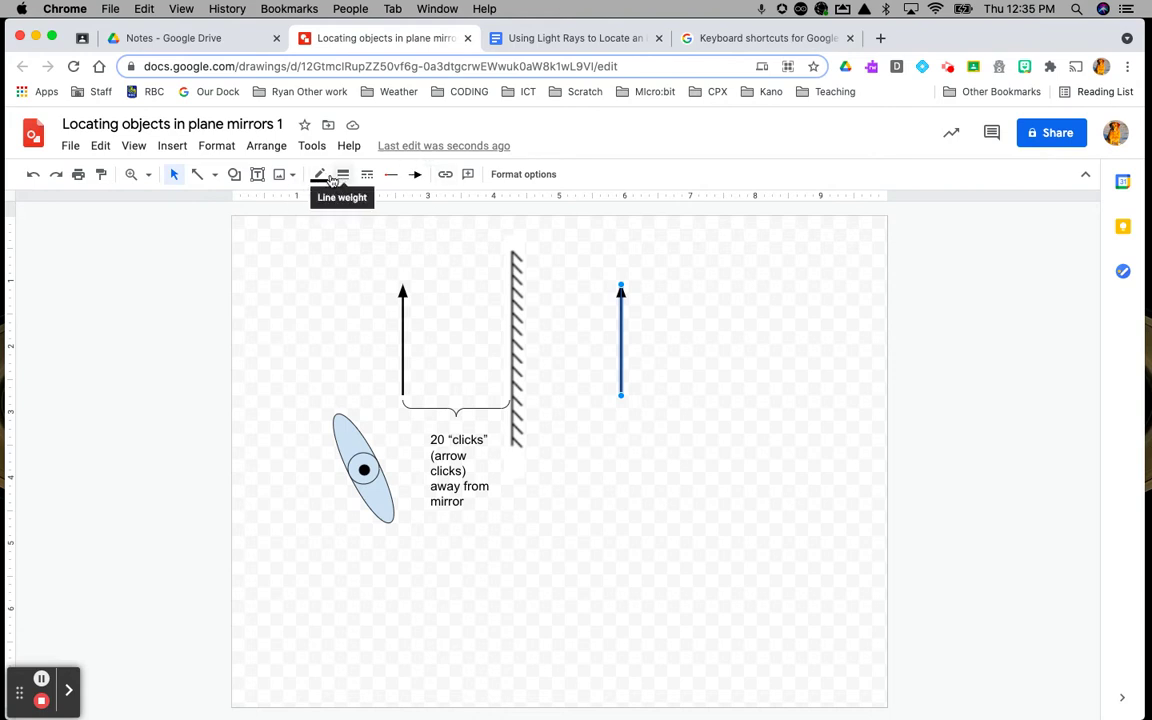
{"action": "left_click", "coordinate": [212, 178]}
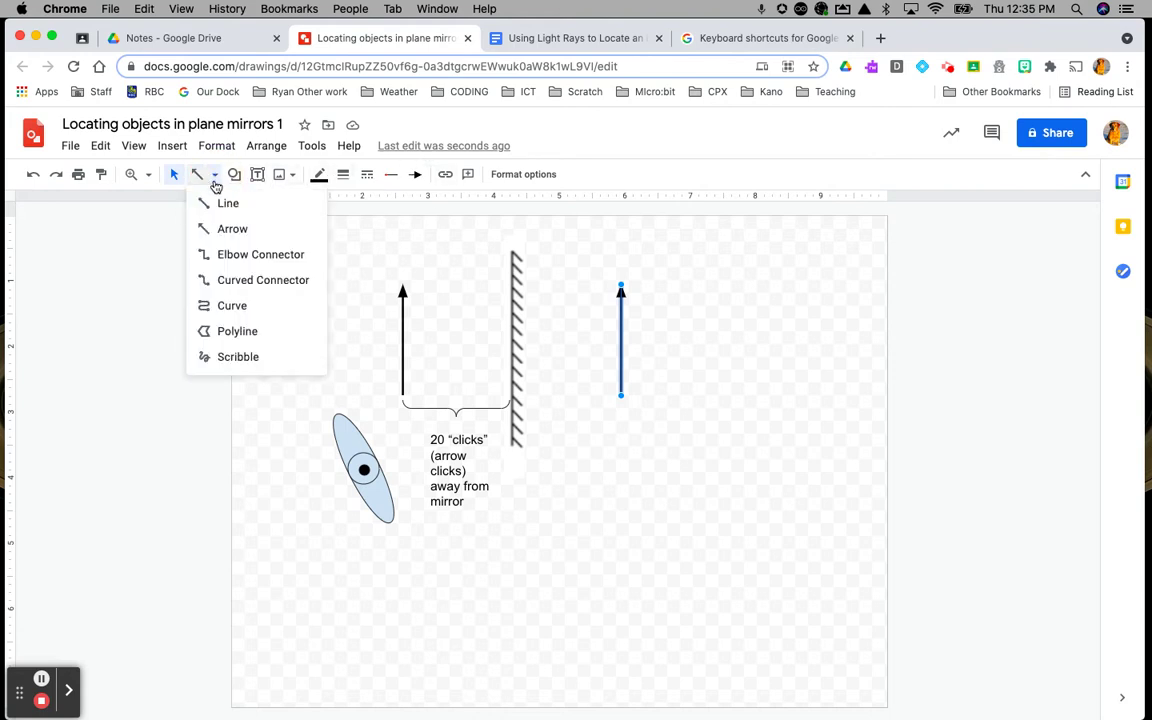
{"action": "left_click", "coordinate": [200, 203]}
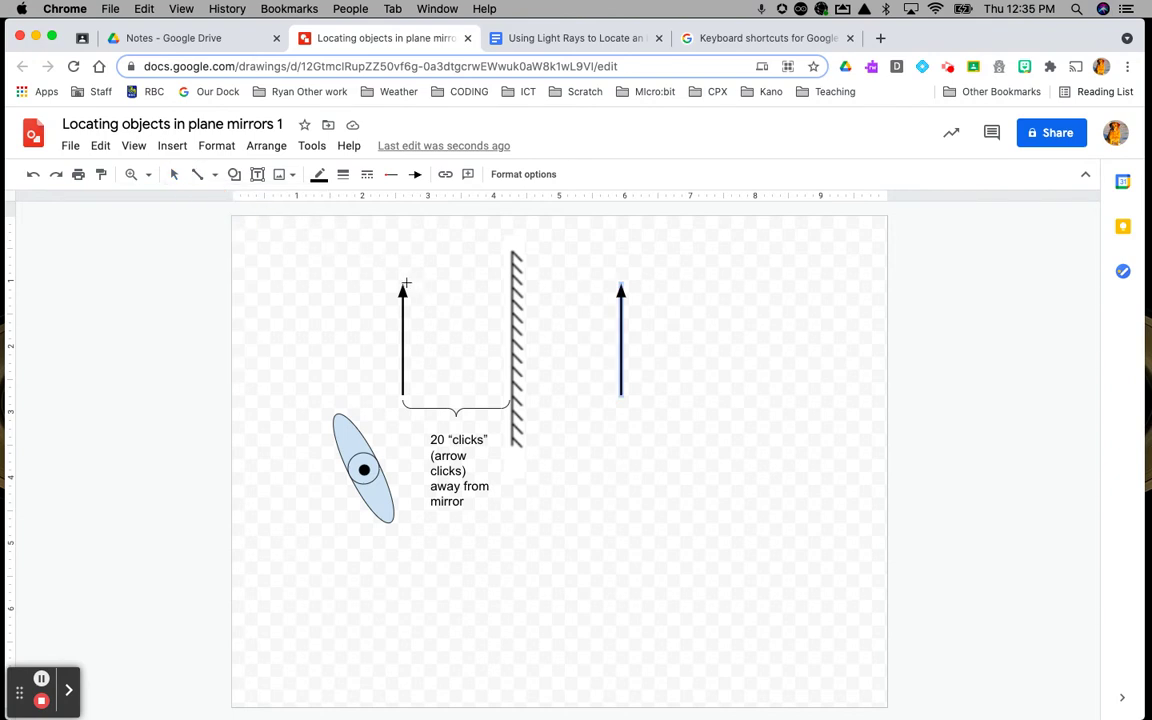
{"action": "left_click_drag", "start_coordinate": [402, 286], "coordinate": [620, 287]}
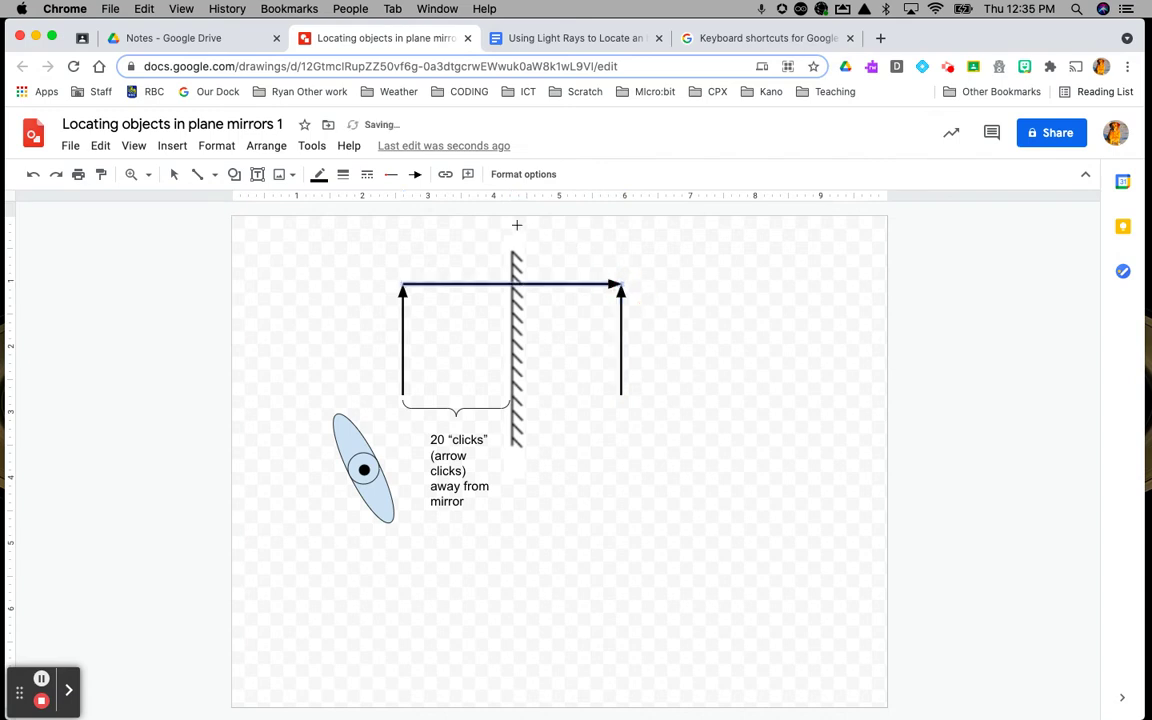
{"action": "left_click", "coordinate": [417, 181]}
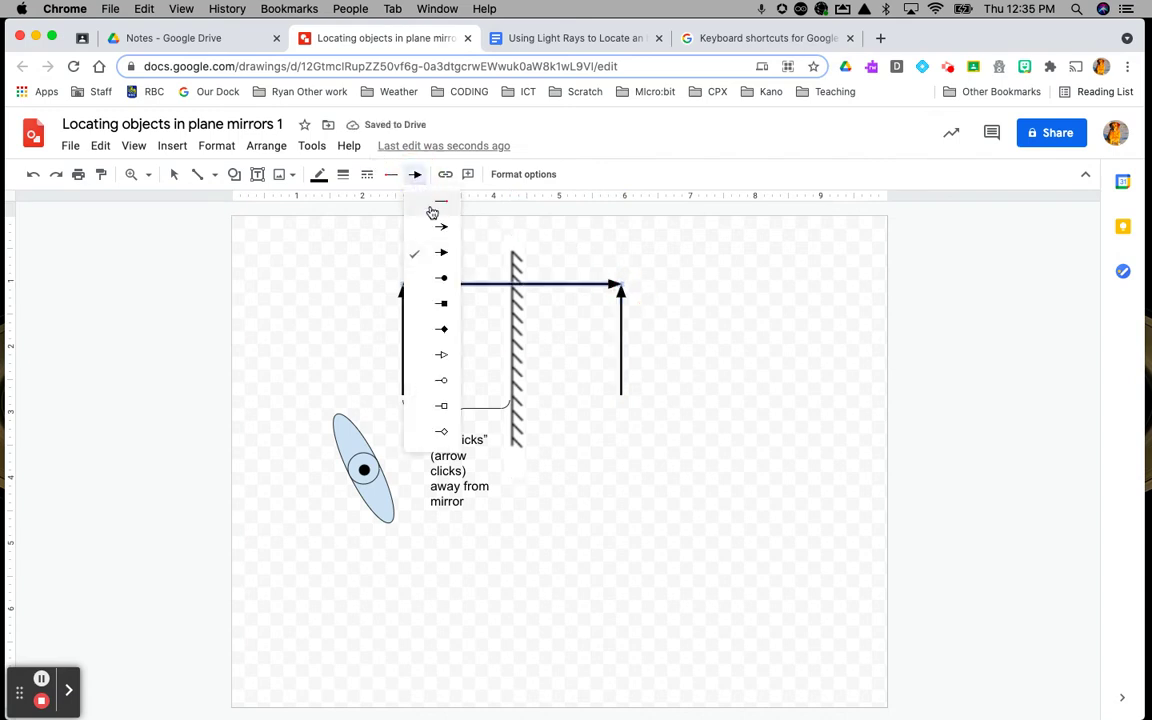
Make the joining line dotted and 1px thin with no arrowhead
{"action": "left_click", "coordinate": [434, 215]}
{"action": "left_click", "coordinate": [342, 174]}
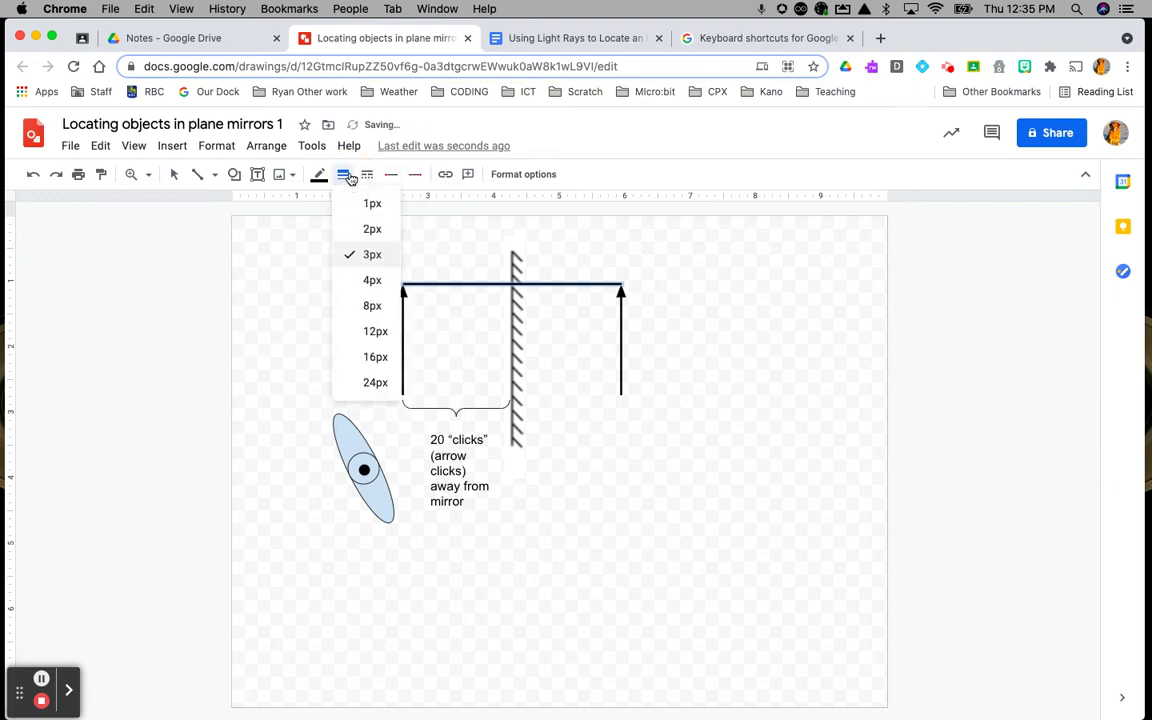
{"action": "left_click", "coordinate": [366, 174]}
{"action": "left_click", "coordinate": [388, 228]}
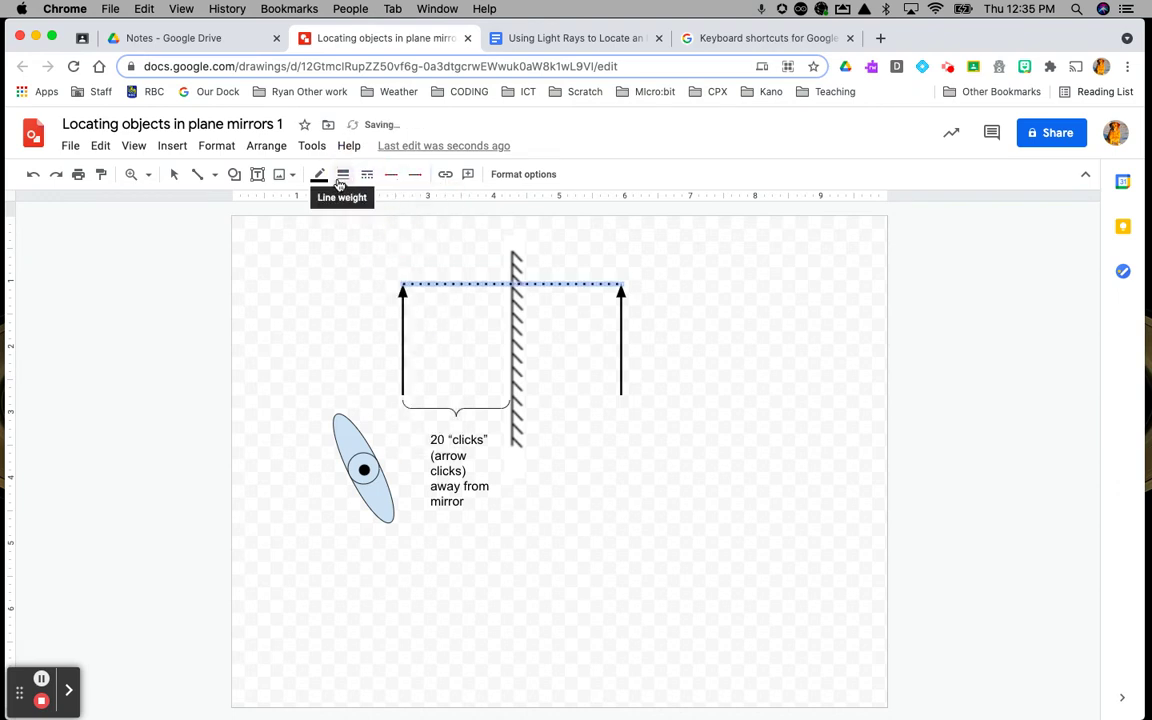
{"action": "left_click", "coordinate": [343, 174]}
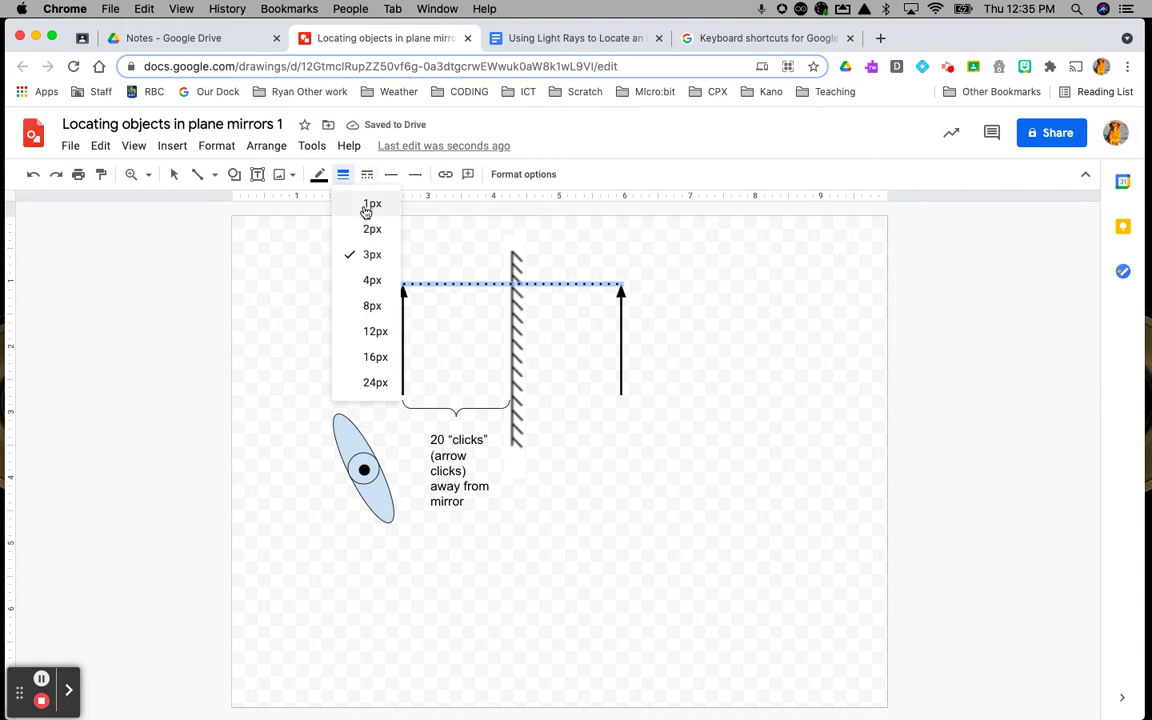
{"action": "left_click", "coordinate": [370, 205]}
Delete the stray diagonal line and the dotted joining line
{"action": "left_click", "coordinate": [339, 267]}
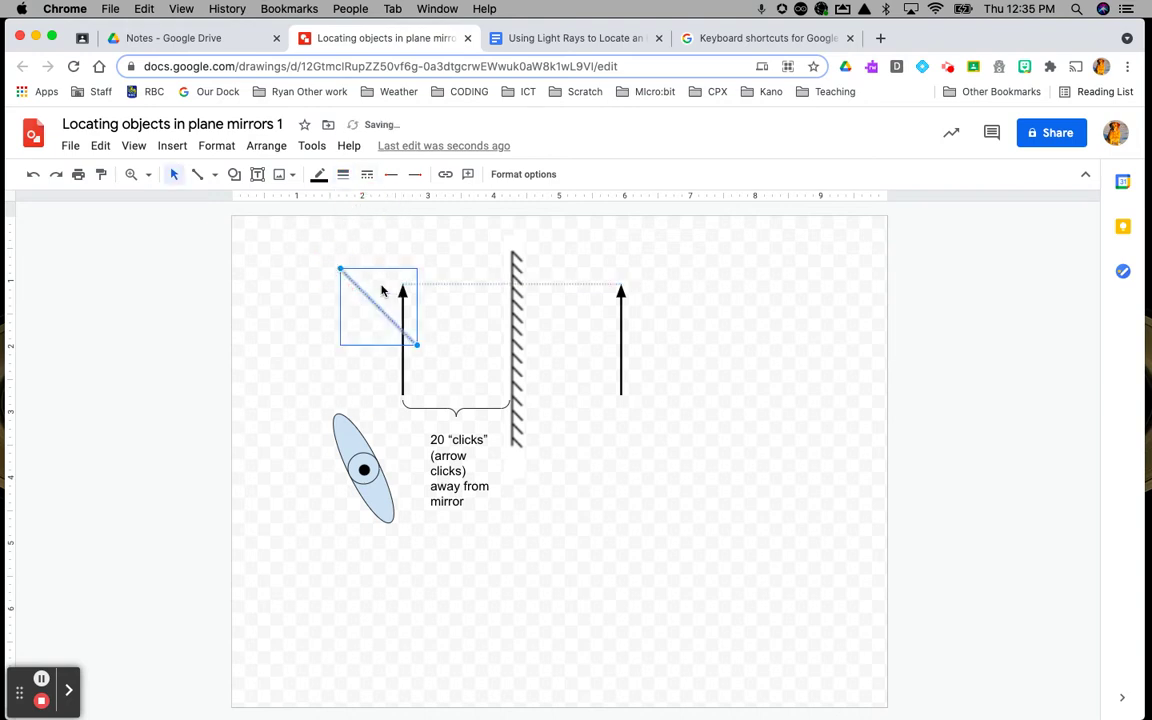
{"action": "key", "text": "Delete"}
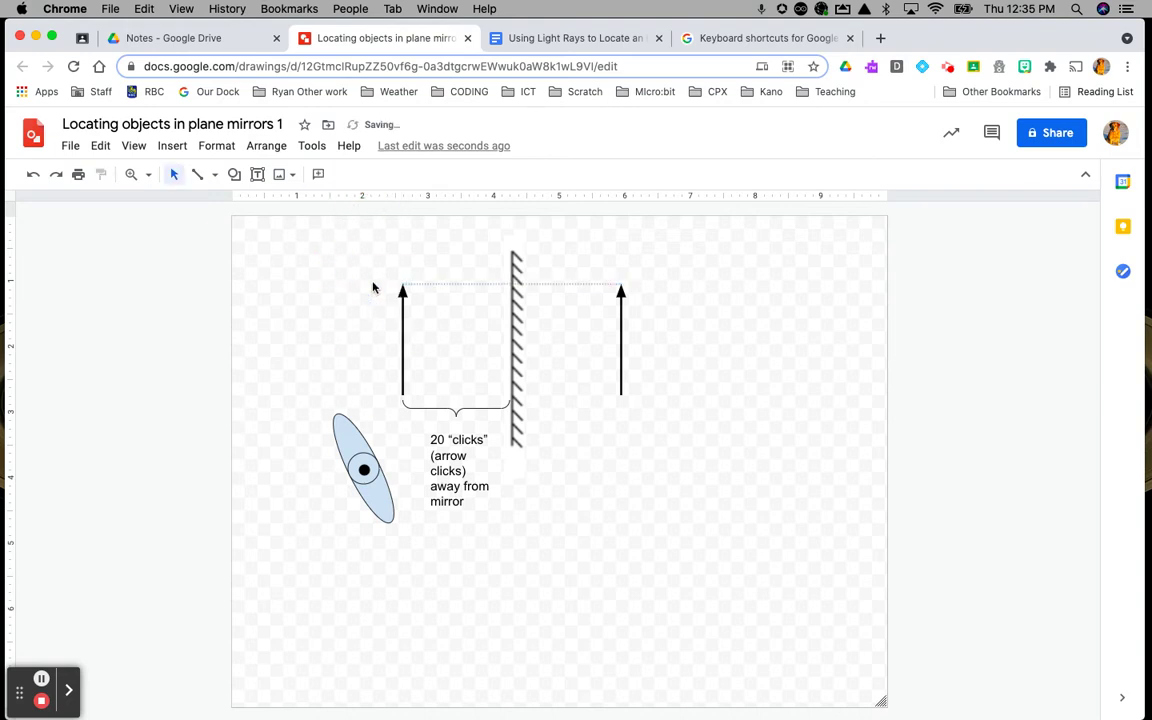
{"action": "left_click", "coordinate": [472, 283]}
{"action": "key", "text": "Delete"}
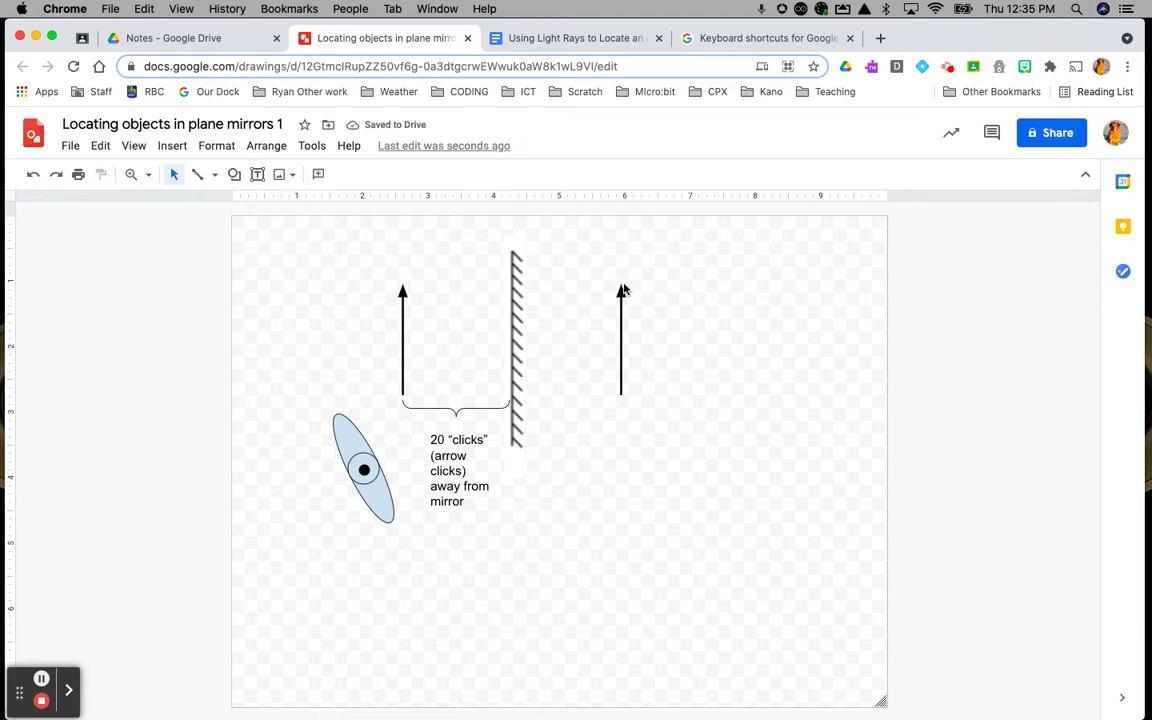
Draw arrow rays from the image arrow's tip to the eye's top and bottom, removing a mistaken ray
{"action": "left_click", "coordinate": [208, 174]}
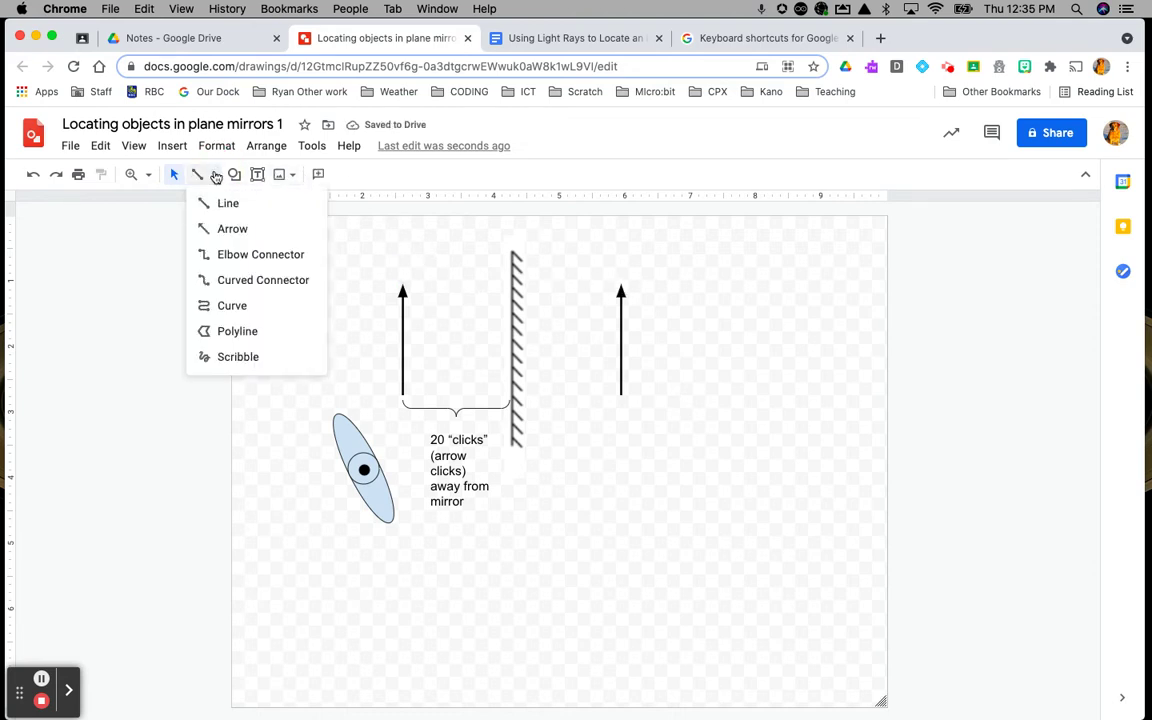
{"action": "left_click", "coordinate": [208, 230]}
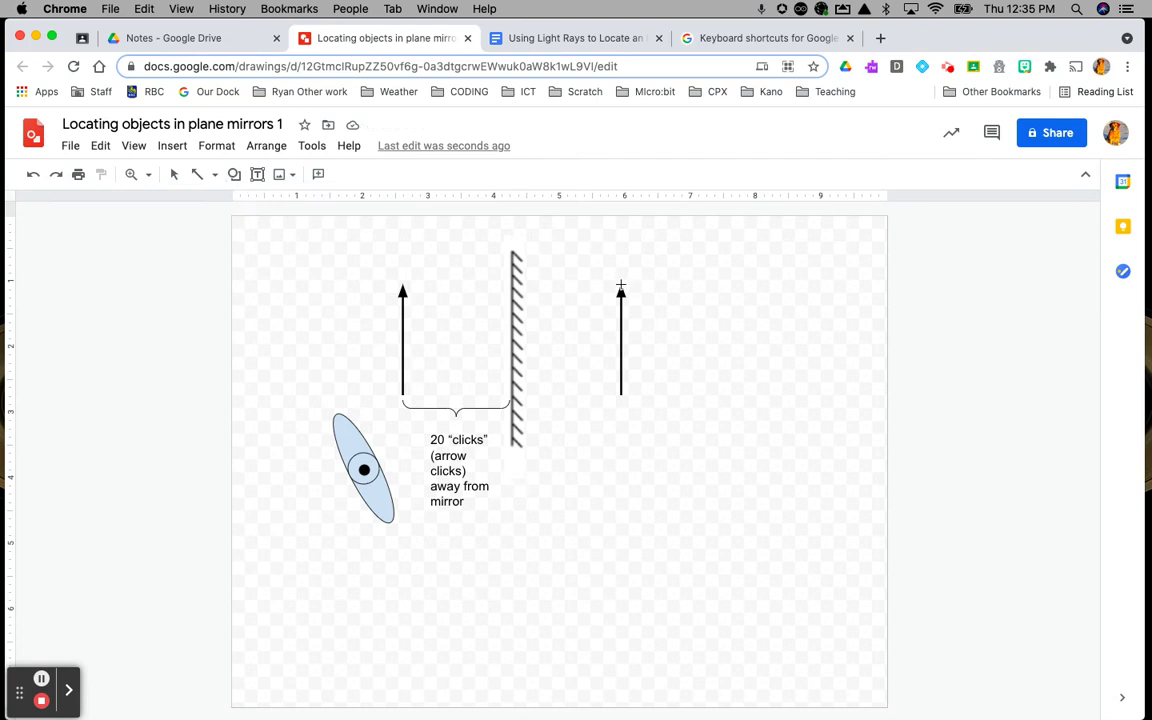
{"action": "left_click_drag", "start_coordinate": [621, 287], "coordinate": [340, 411]}
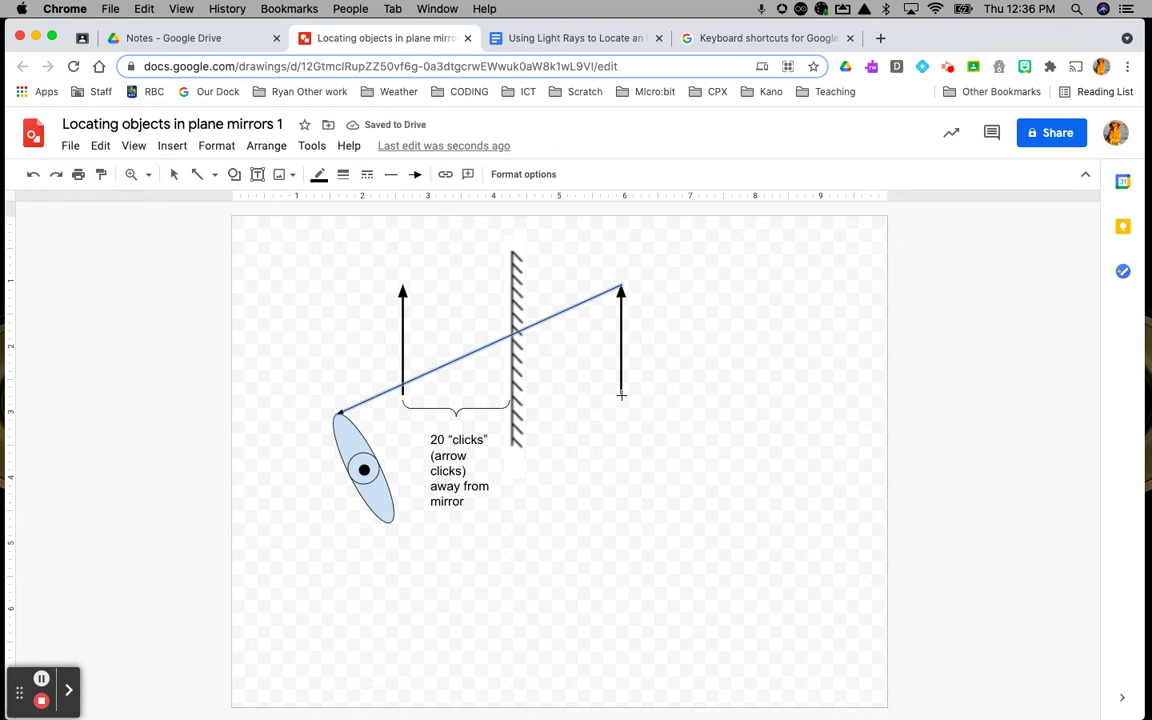
{"action": "left_click_drag", "start_coordinate": [620, 395], "coordinate": [343, 410]}
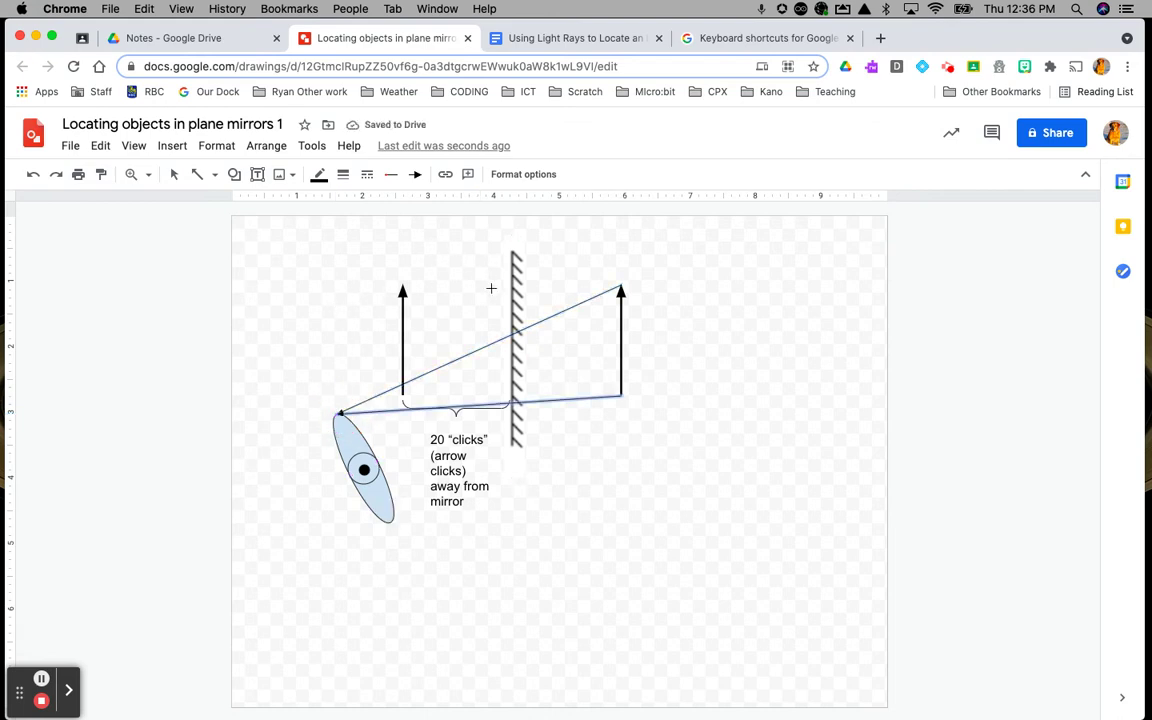
{"action": "key", "text": "BackSpace"}
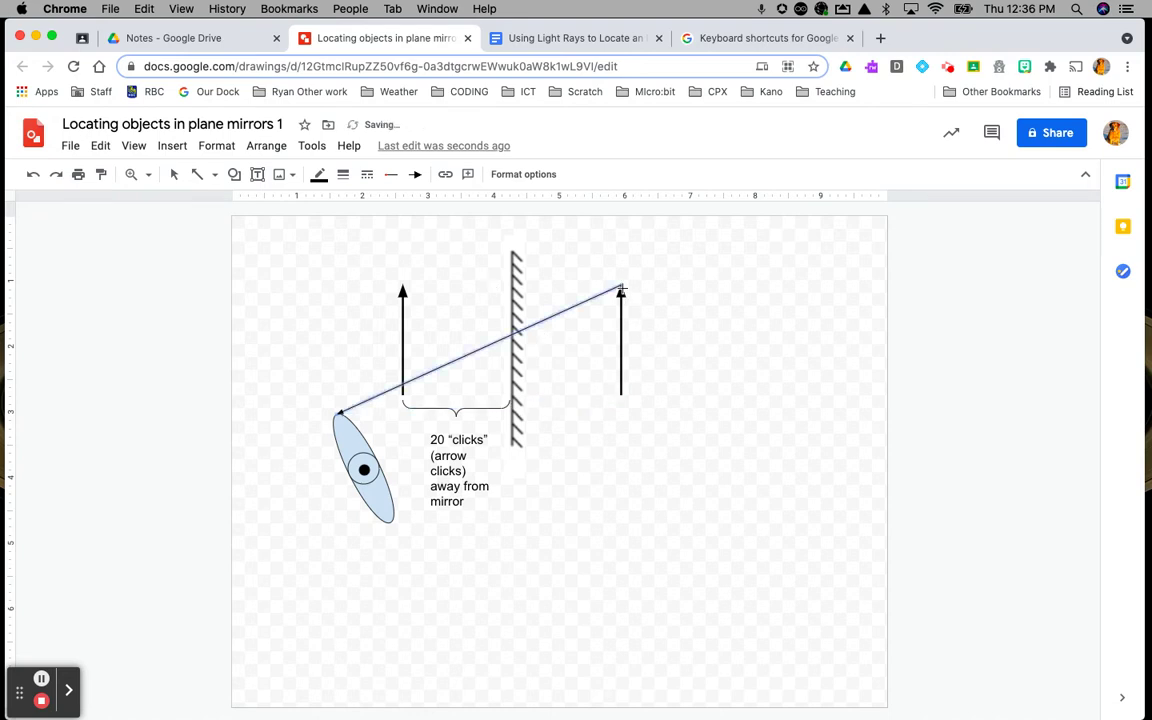
{"action": "left_click_drag", "start_coordinate": [620, 288], "coordinate": [385, 524]}
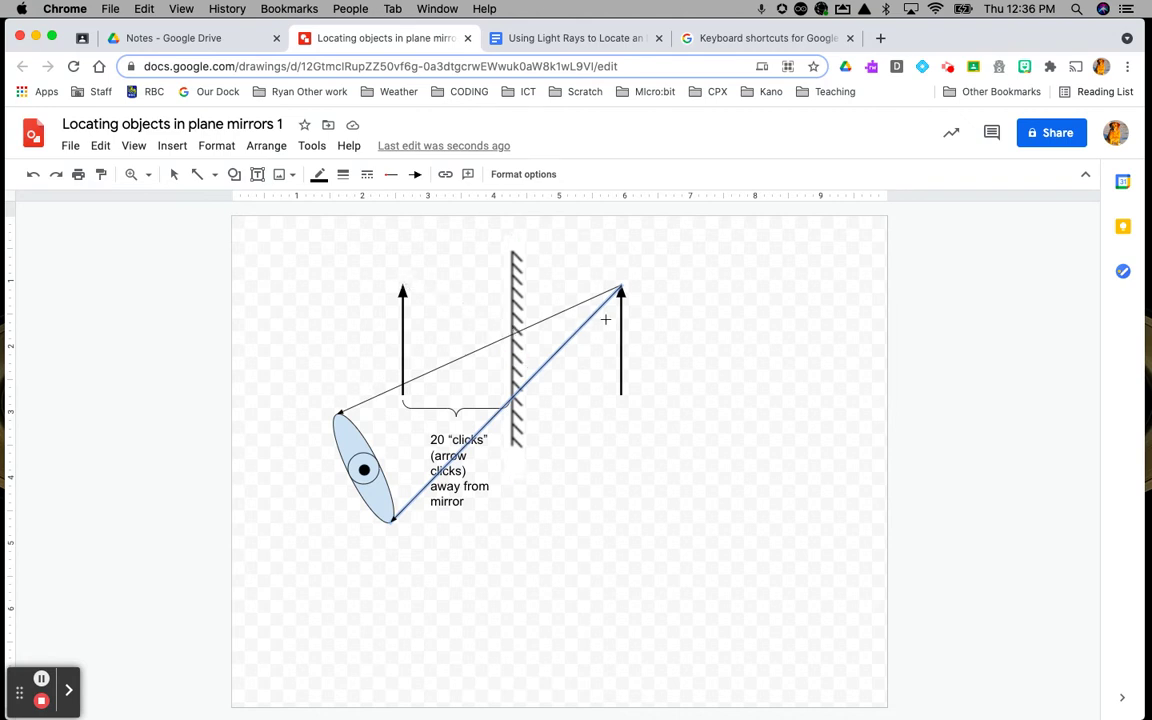
{"action": "left_click", "coordinate": [514, 333]}
Draw a ray from the object arrow's tip ending where the upper eye ray meets the mirror
{"action": "key", "text": "Escape"}
{"action": "left_click", "coordinate": [506, 332]}
{"action": "left_click", "coordinate": [343, 409]}
{"action": "left_click", "coordinate": [307, 372]}
{"action": "left_click", "coordinate": [508, 332]}
{"action": "key", "text": "Escape"}
{"action": "left_click_drag", "start_coordinate": [402, 288], "coordinate": [511, 334]}
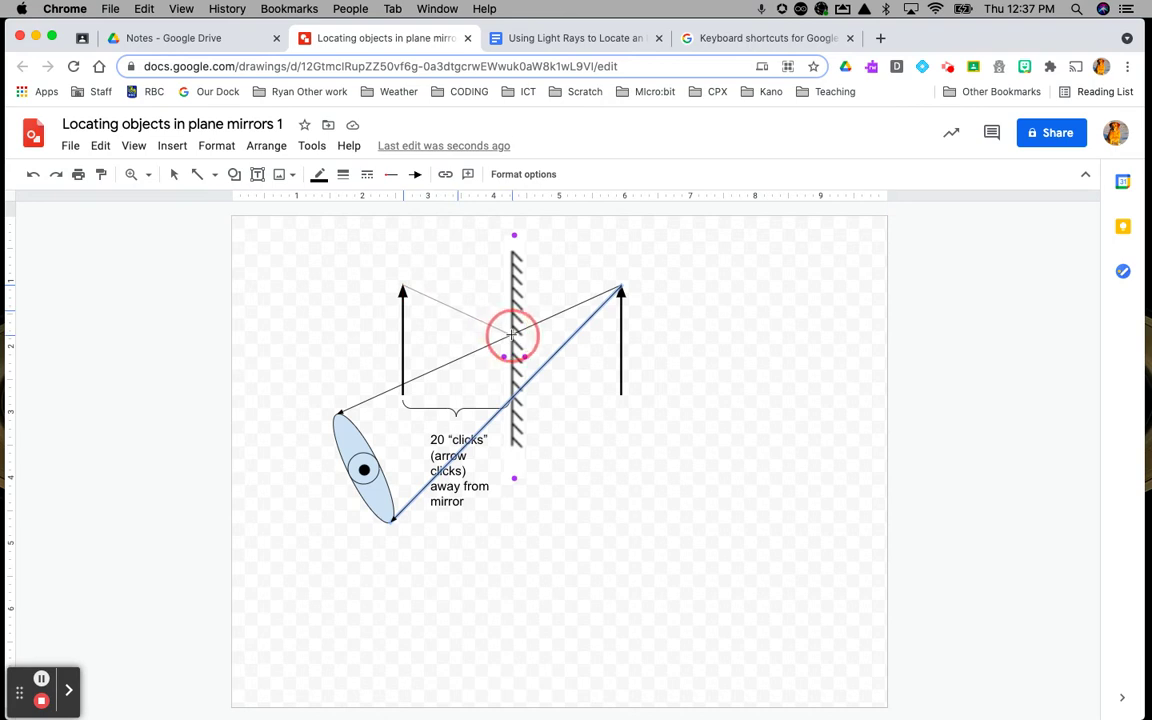
{"action": "left_click_drag", "start_coordinate": [511, 334], "coordinate": [511, 335]}
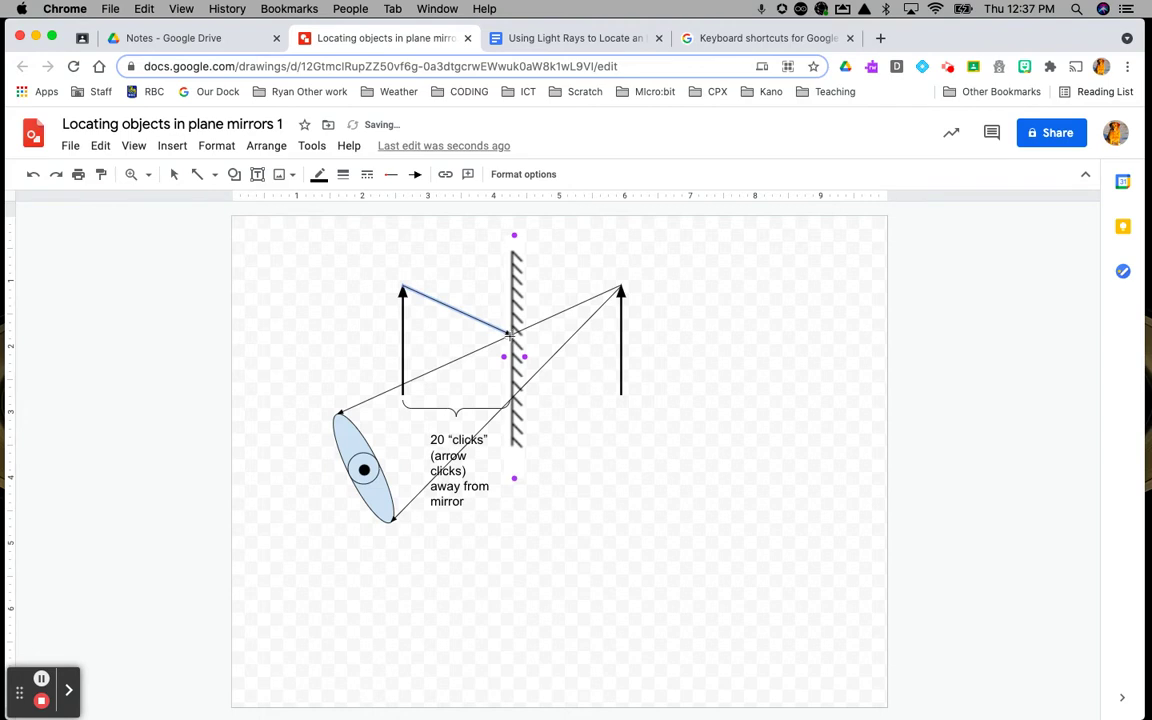
{"action": "left_click_drag", "start_coordinate": [509, 330], "coordinate": [510, 332]}
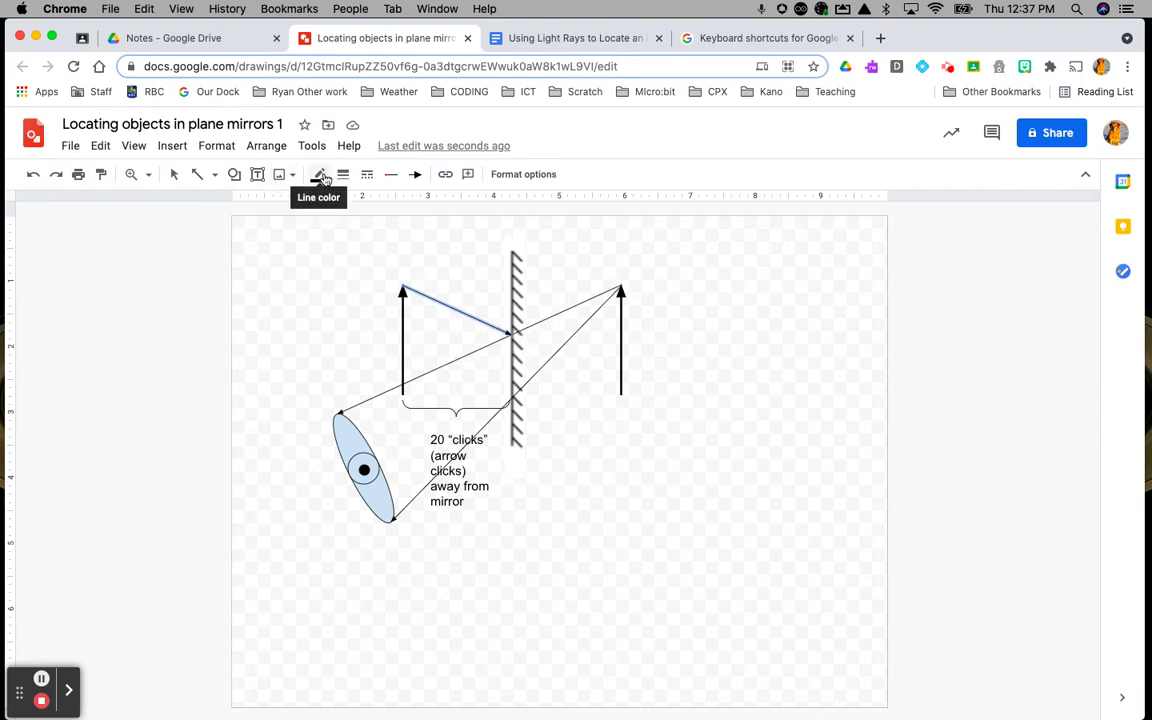
Zoom to 200% and draw a short plain line leftward from the reflection point
{"action": "left_click", "coordinate": [214, 175]}
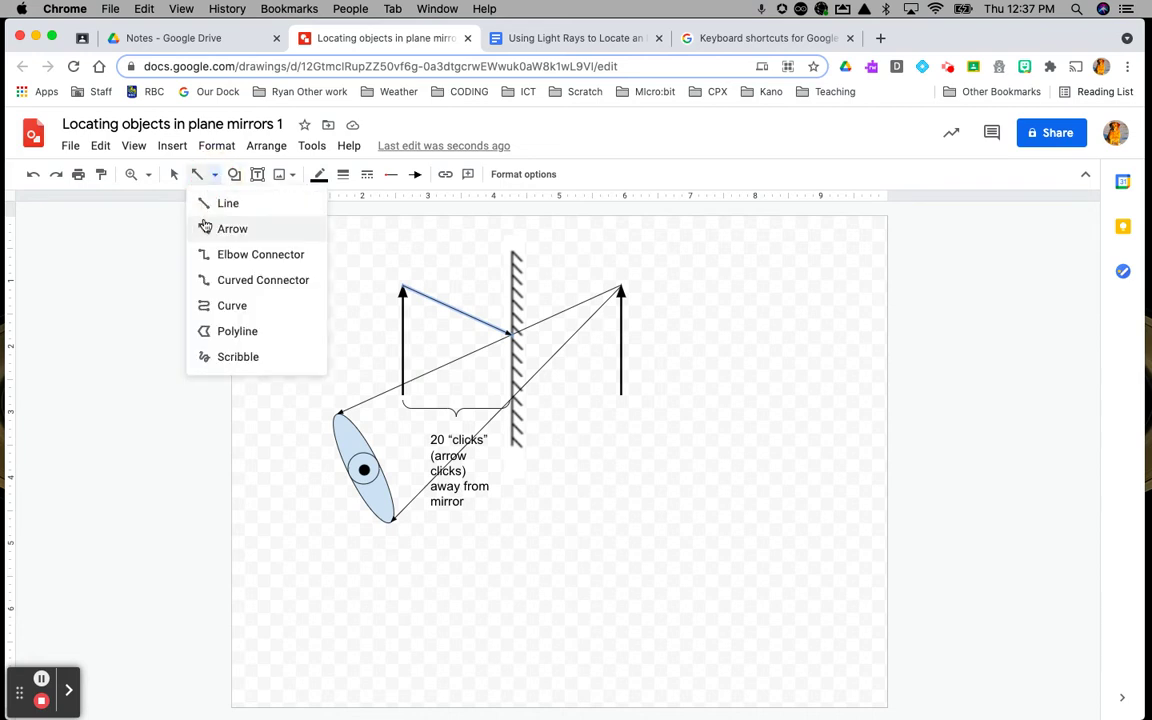
{"action": "left_click", "coordinate": [210, 203]}
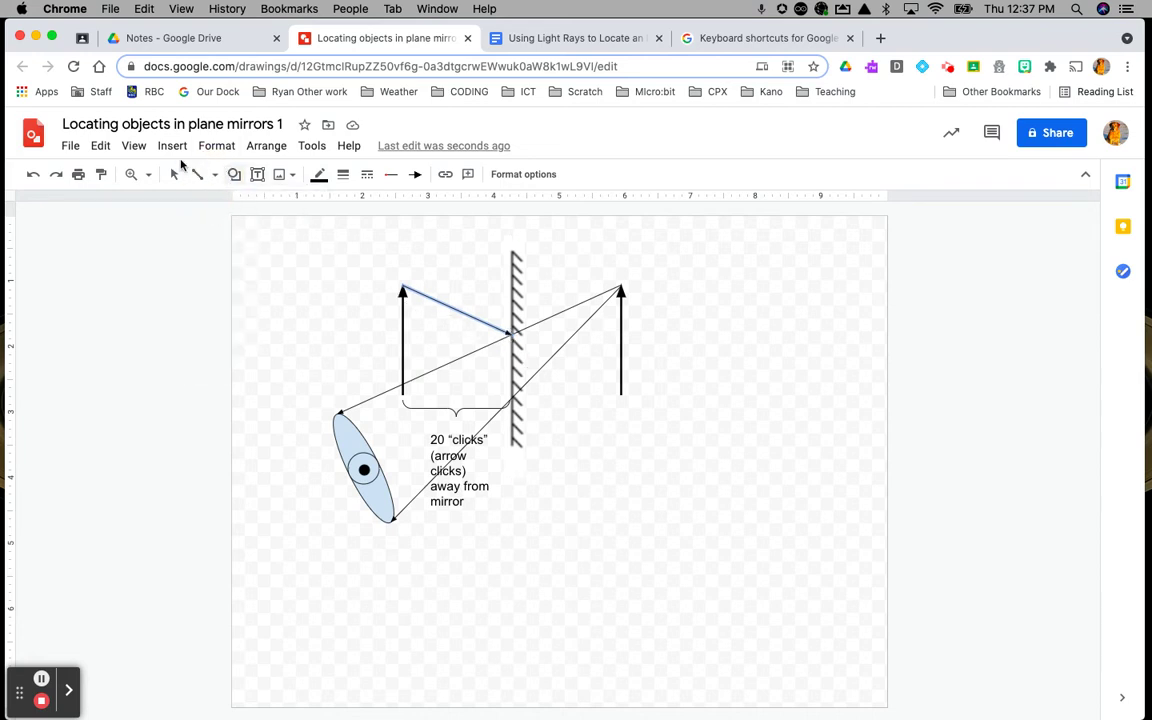
{"action": "left_click", "coordinate": [148, 174]}
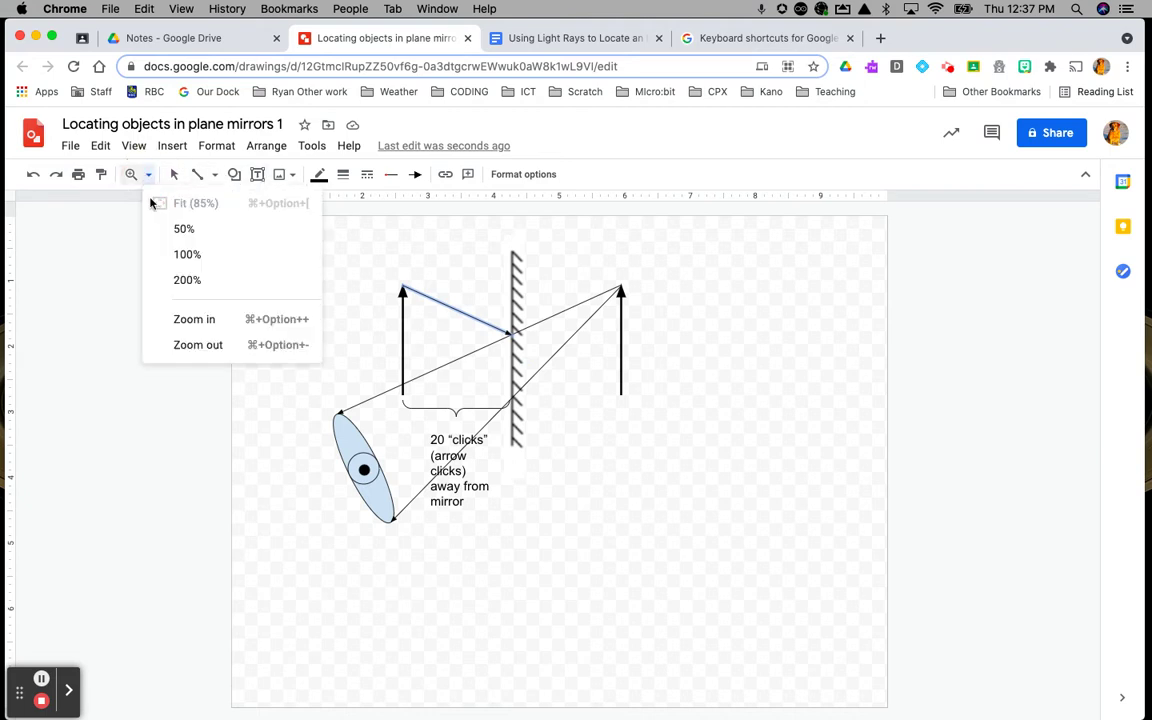
{"action": "left_click", "coordinate": [187, 280]}
{"action": "scroll", "coordinate": [506, 326], "scroll_direction": "up", "scroll_amount": 5}
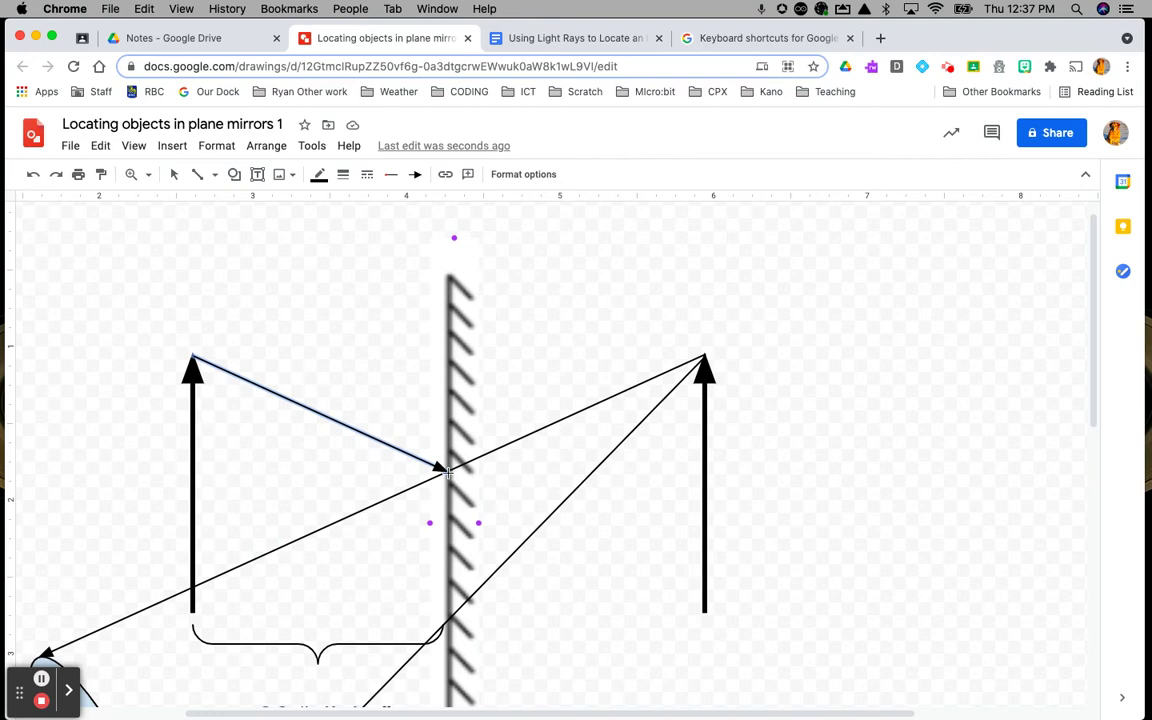
{"action": "left_click_drag", "start_coordinate": [447, 470], "coordinate": [395, 471]}
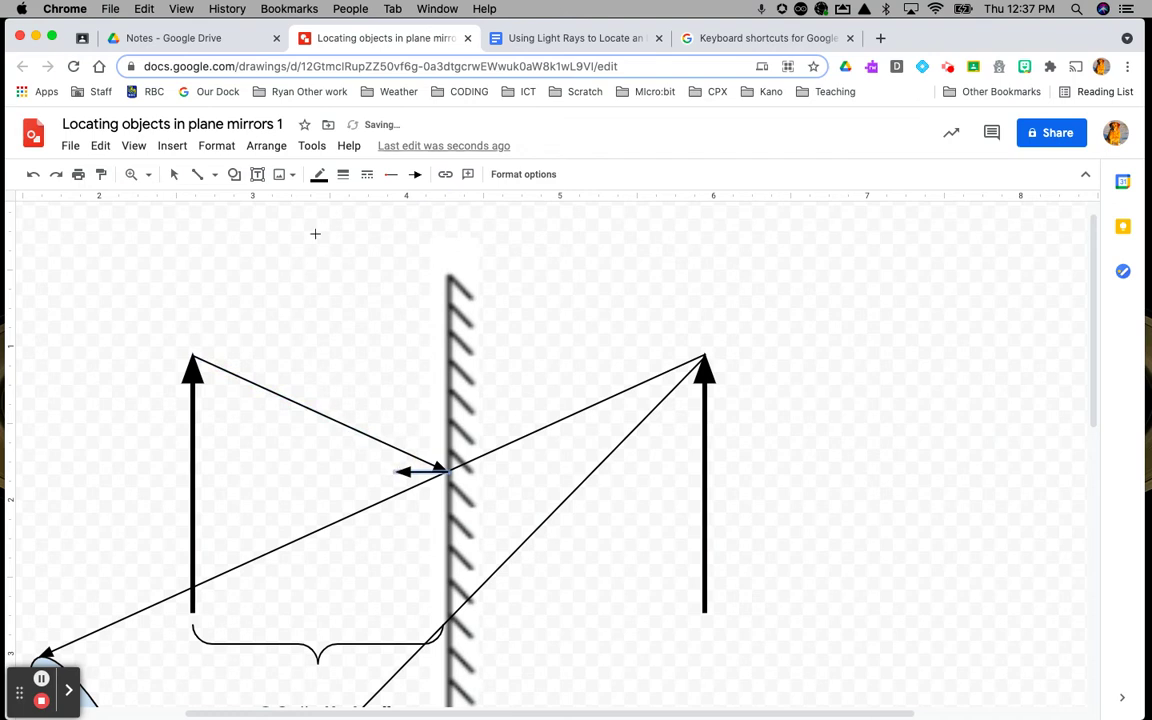
{"action": "left_click", "coordinate": [415, 174]}
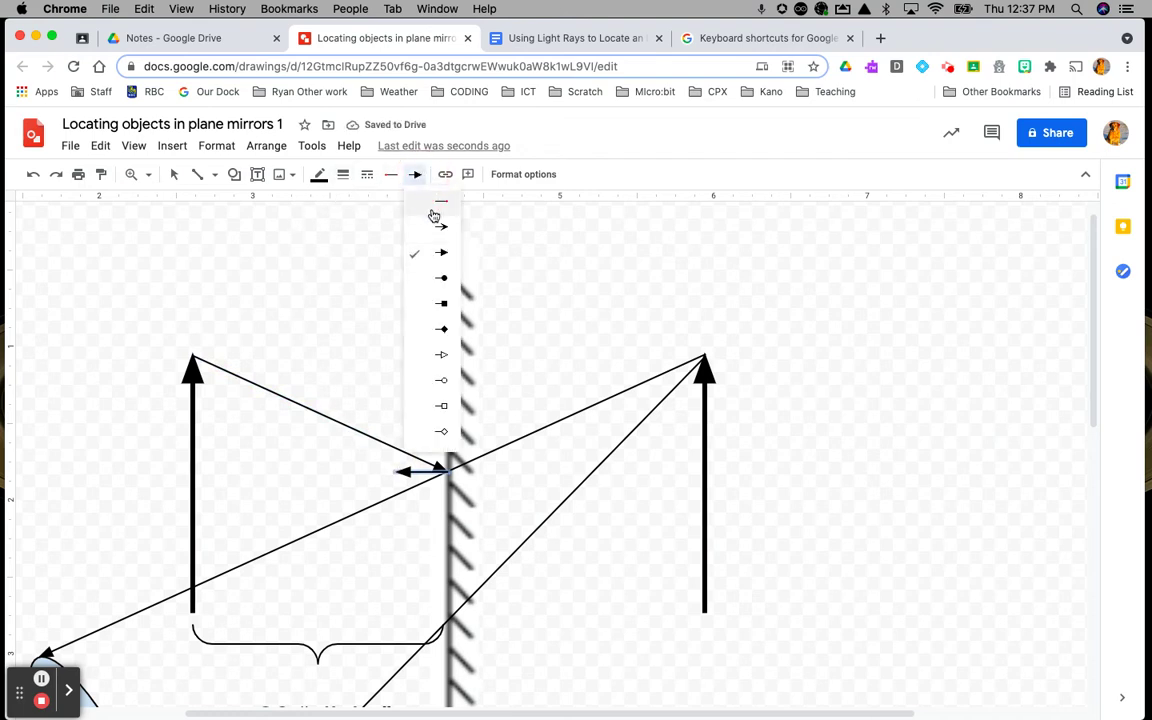
Remove the short line's arrowhead, extend it further left, and make it dashed
{"action": "left_click", "coordinate": [432, 208]}
{"action": "left_click", "coordinate": [367, 174]}
{"action": "left_click", "coordinate": [383, 228]}
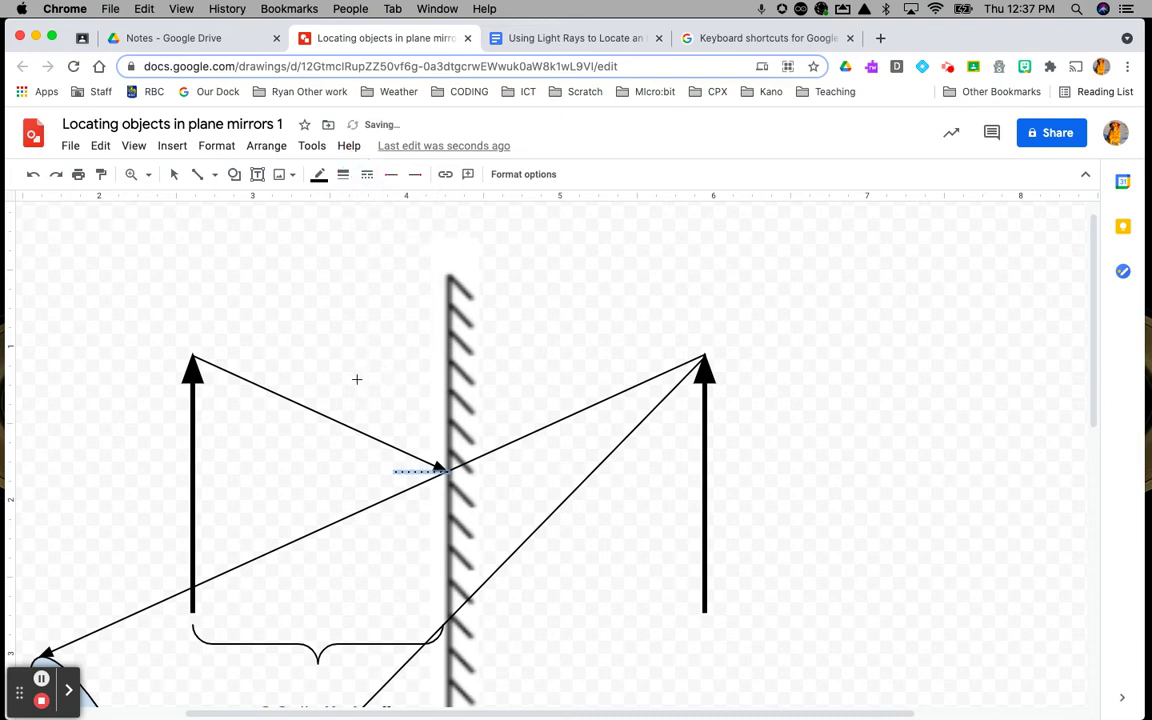
{"action": "left_click", "coordinate": [174, 174]}
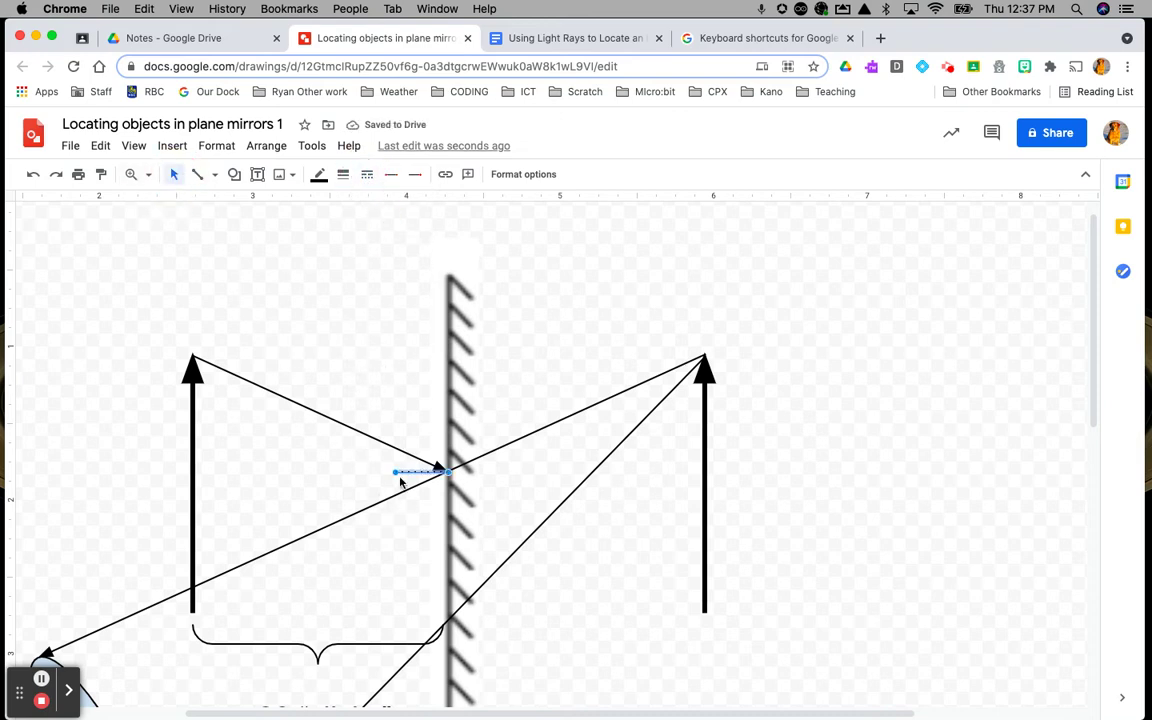
{"action": "left_click_drag", "start_coordinate": [396, 472], "coordinate": [372, 471]}
{"action": "left_click", "coordinate": [366, 175]}
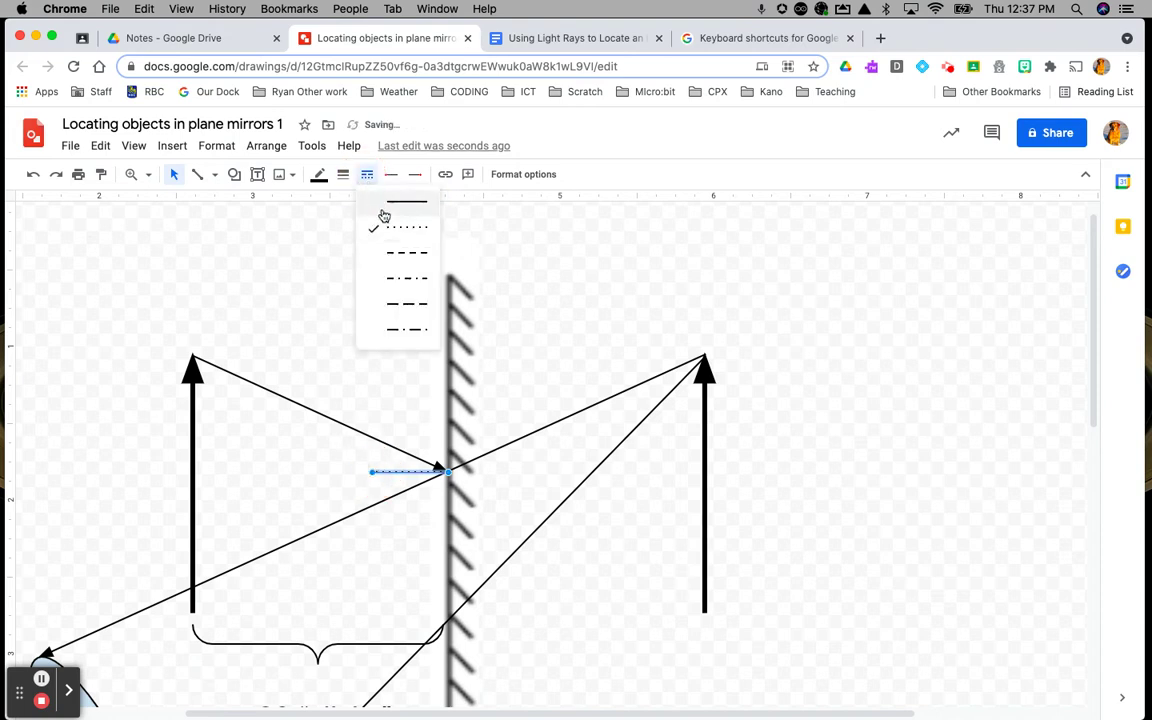
{"action": "left_click", "coordinate": [398, 253]}
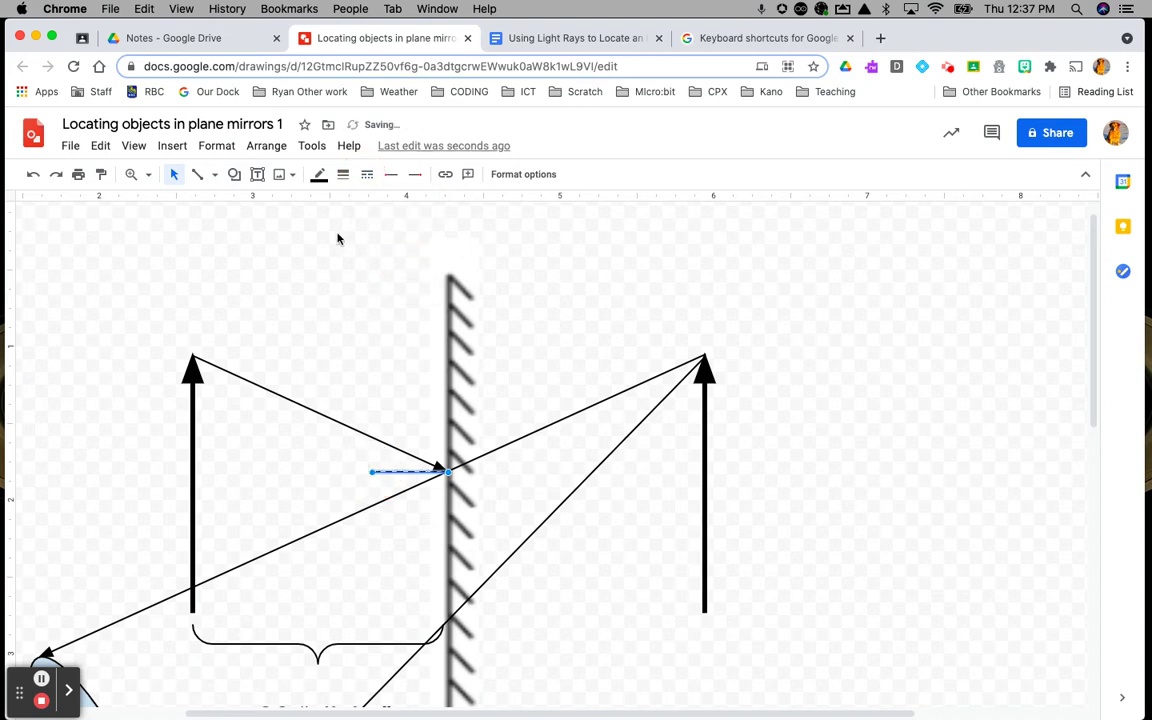
{"action": "left_click", "coordinate": [205, 242]}
{"action": "scroll", "coordinate": [376, 311], "scroll_direction": "down", "scroll_amount": 2}
{"action": "scroll", "coordinate": [376, 311], "scroll_direction": "down", "scroll_amount": 2}
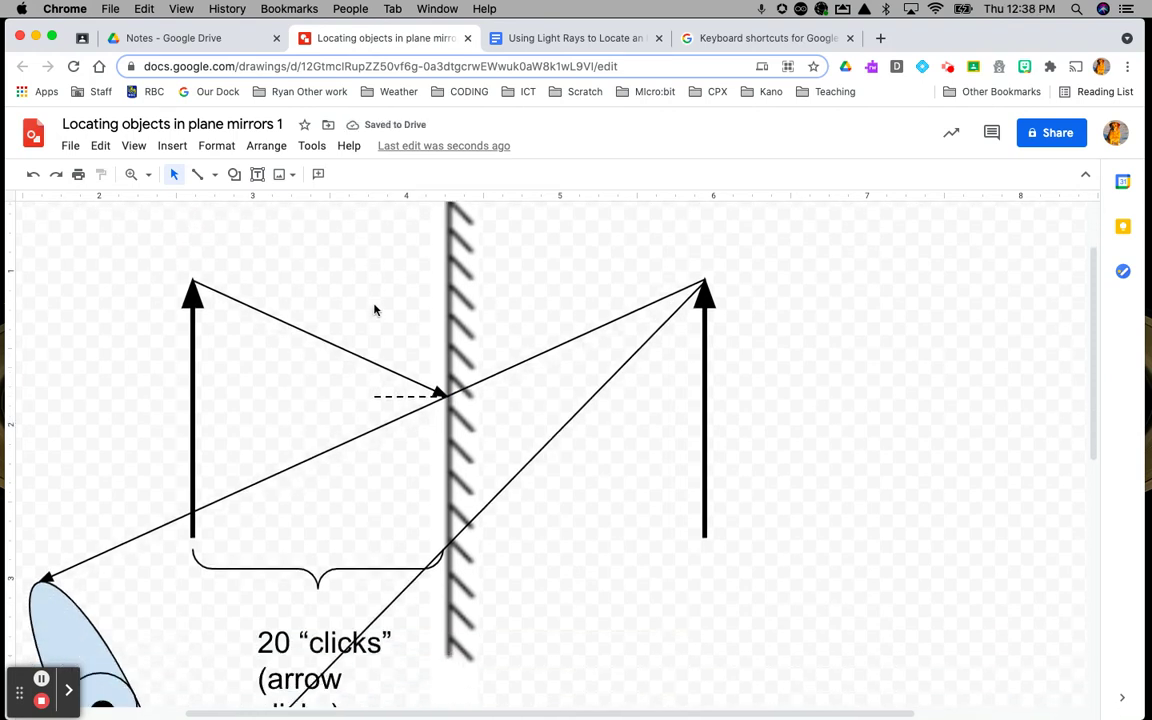
{"action": "scroll", "coordinate": [487, 299], "scroll_direction": "down", "scroll_amount": 3}
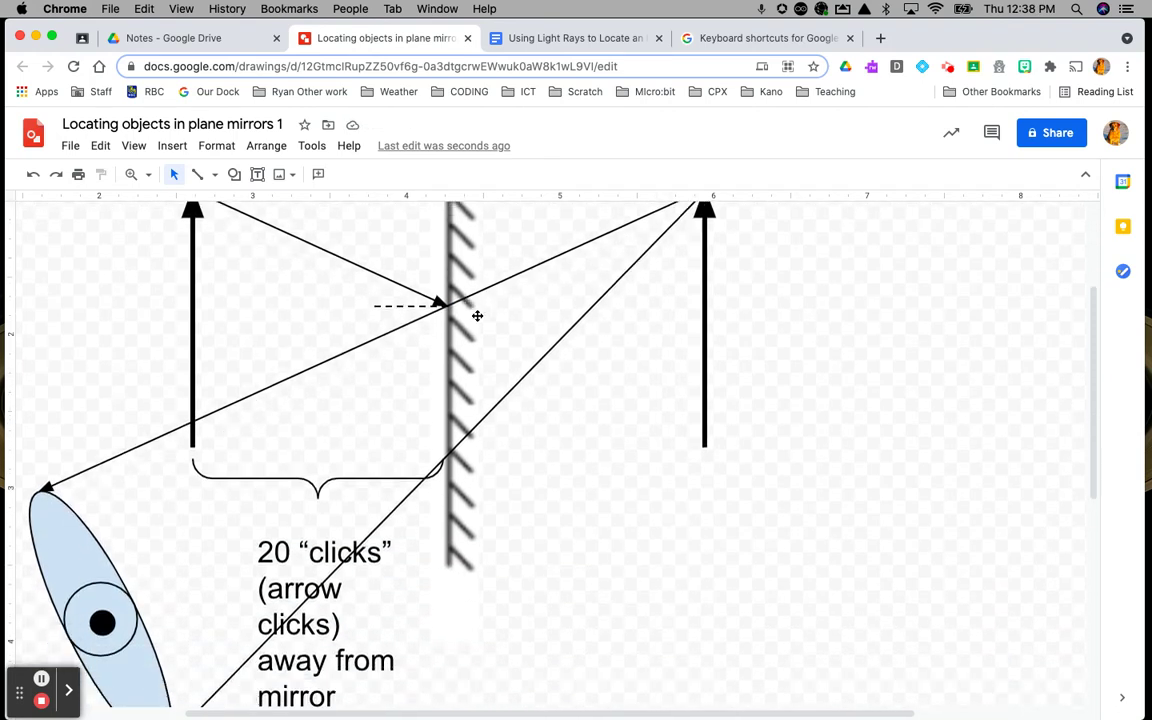
{"action": "scroll", "coordinate": [286, 325], "scroll_direction": "up", "scroll_amount": 1}
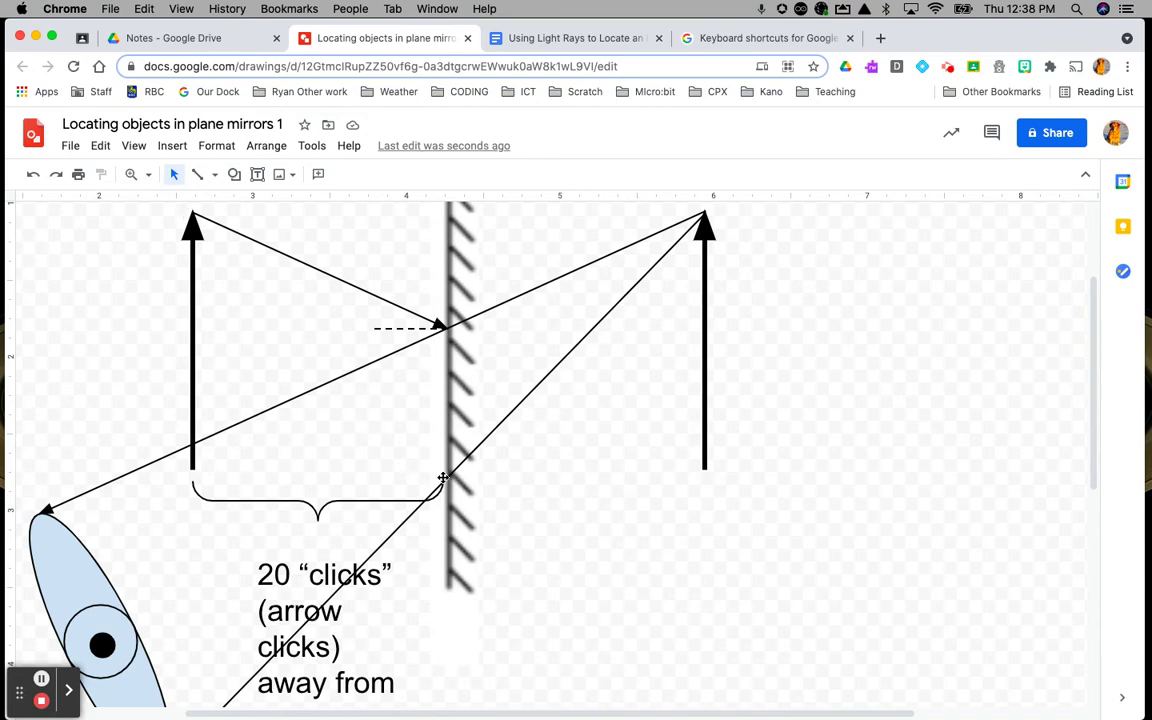
{"action": "scroll", "coordinate": [443, 478], "scroll_direction": "down", "scroll_amount": 2}
{"action": "scroll", "coordinate": [327, 365], "scroll_direction": "up", "scroll_amount": 6}
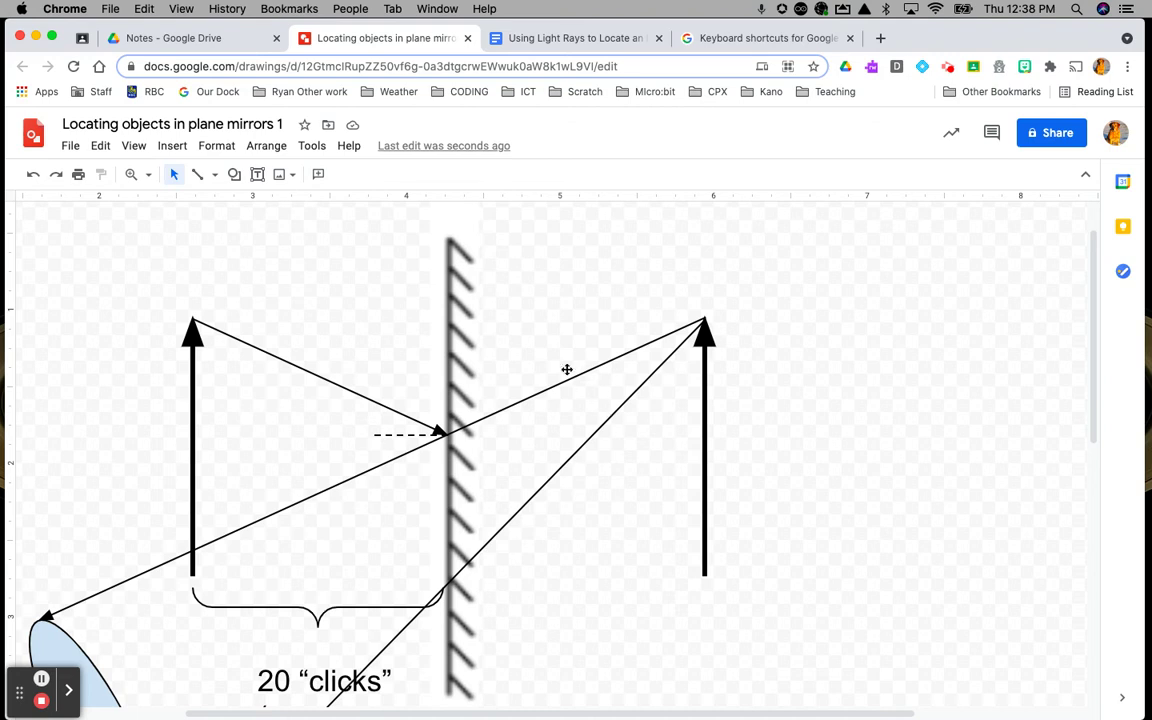
{"action": "left_click", "coordinate": [219, 177]}
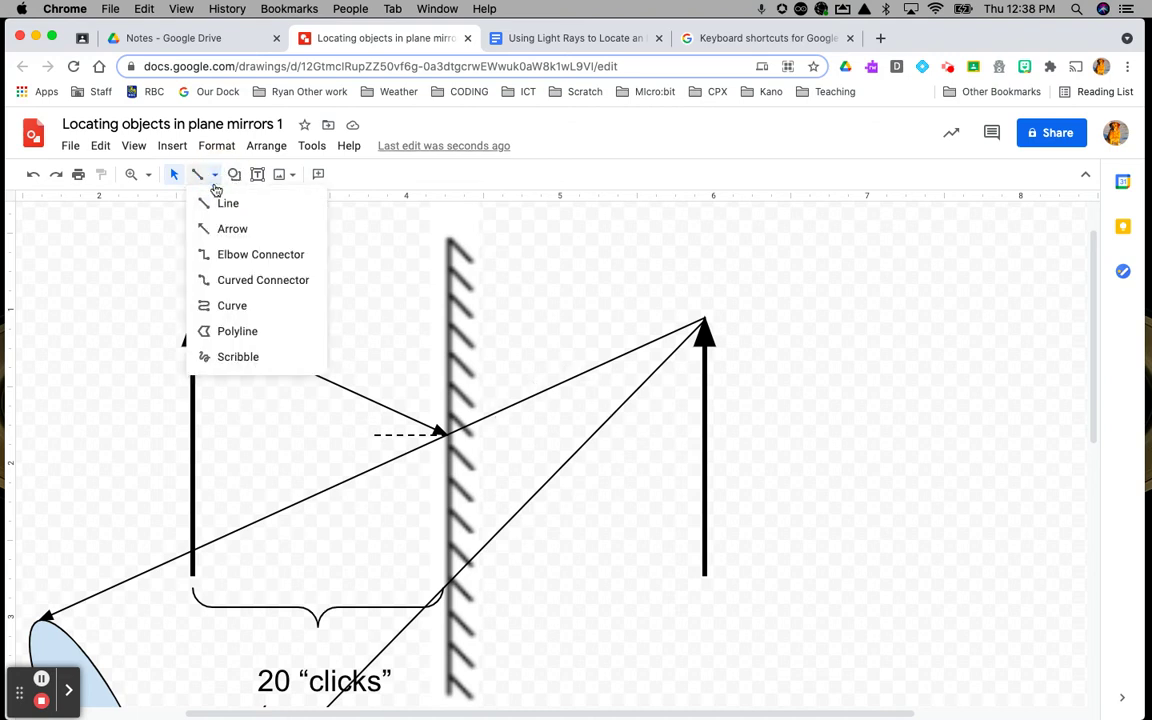
{"action": "left_click", "coordinate": [225, 227]}
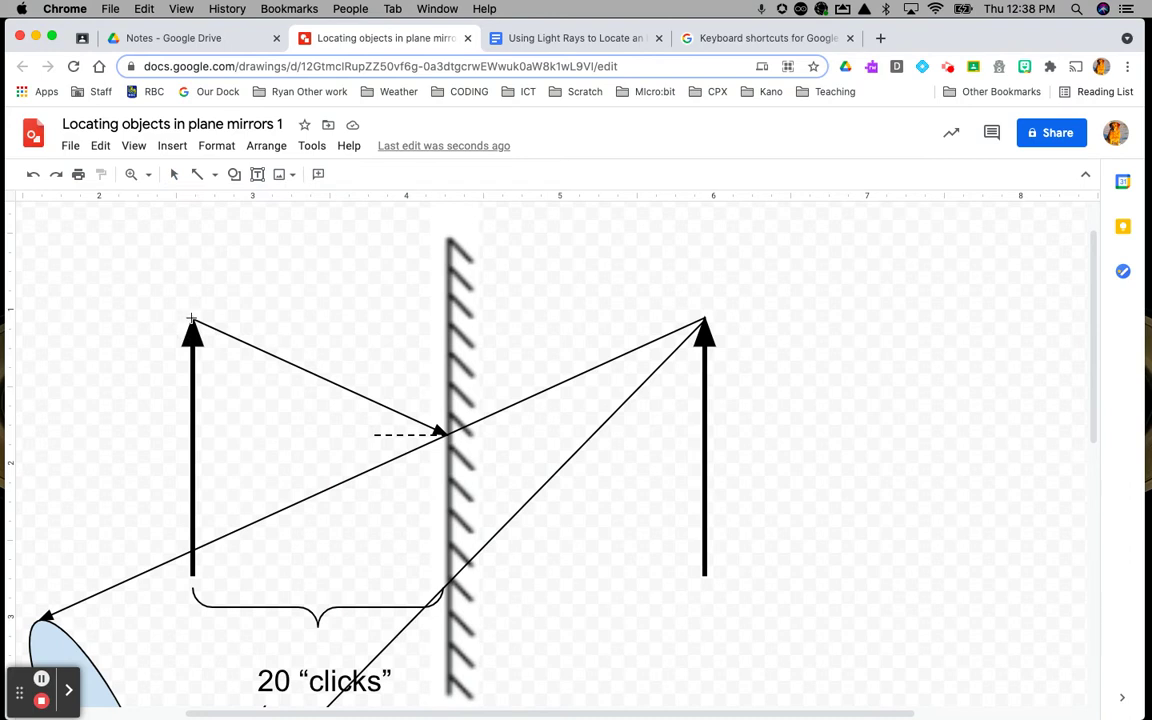
{"action": "left_click_drag", "start_coordinate": [192, 318], "coordinate": [357, 553]}
{"action": "key", "text": "BackSpace"}
{"action": "left_click", "coordinate": [174, 174]}
{"action": "scroll", "coordinate": [211, 334], "scroll_direction": "down", "scroll_amount": 5}
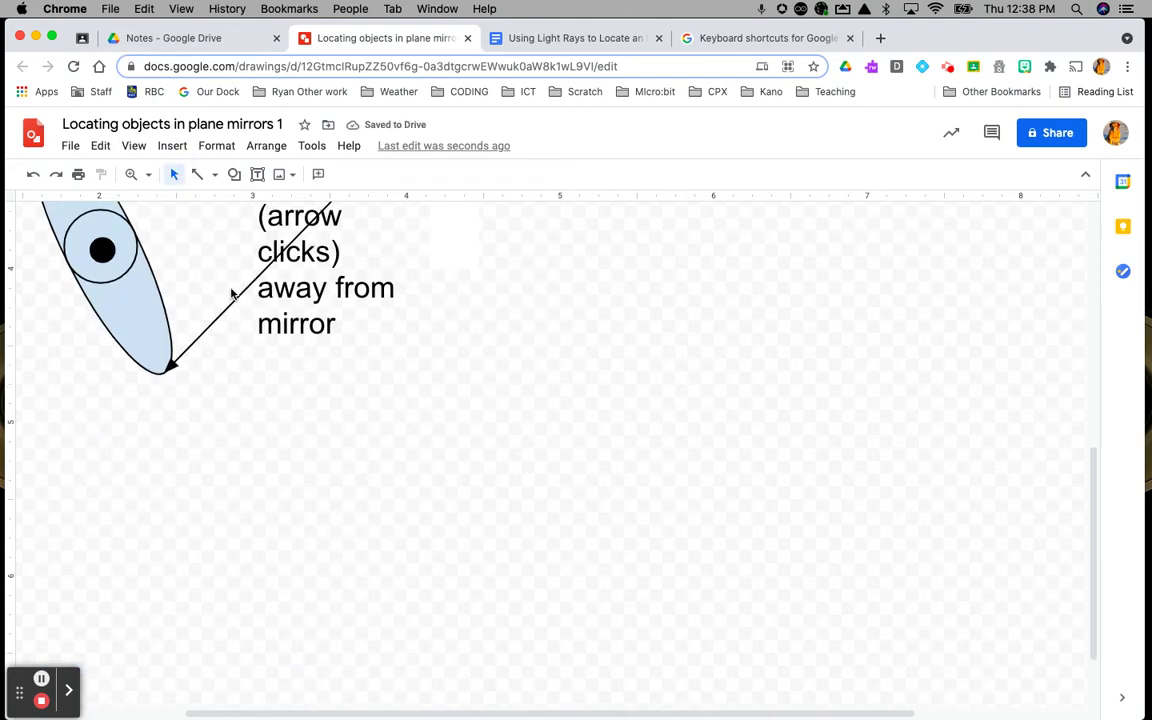
{"action": "scroll", "coordinate": [246, 376], "scroll_direction": "up", "scroll_amount": 3}
Nudge the curly brace and '20 clicks' label down together, clear of the rays
{"action": "left_click", "coordinate": [268, 436]}
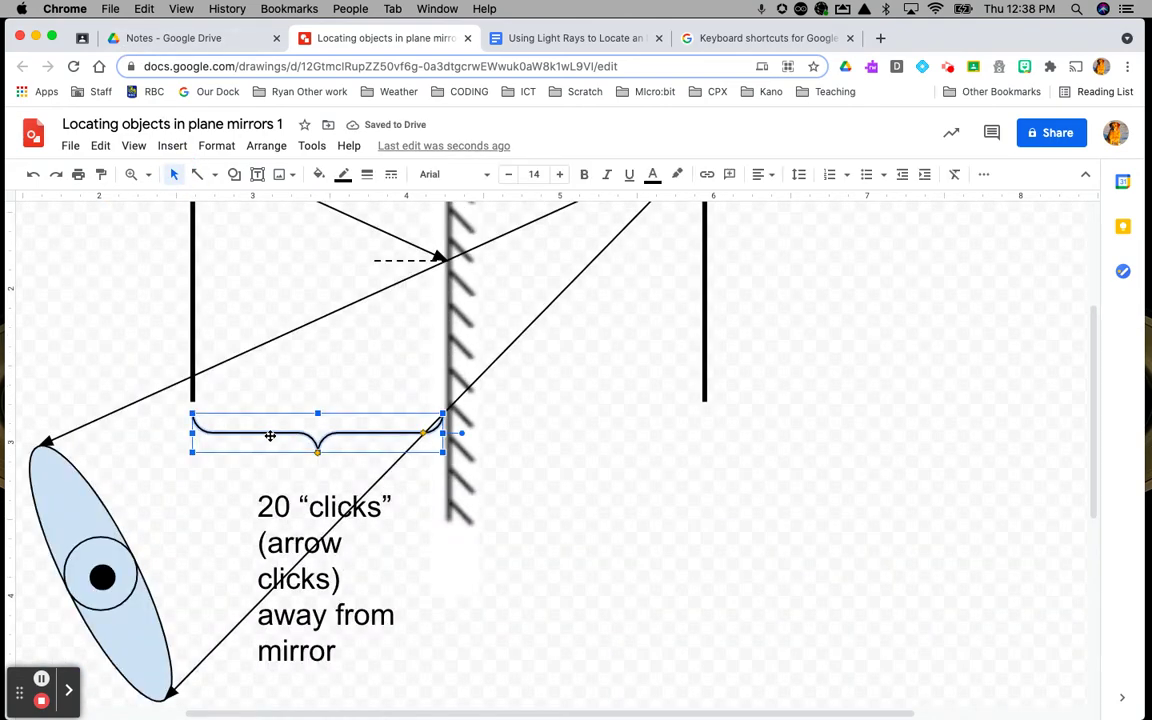
{"action": "left_click", "coordinate": [262, 505], "text": "shift"}
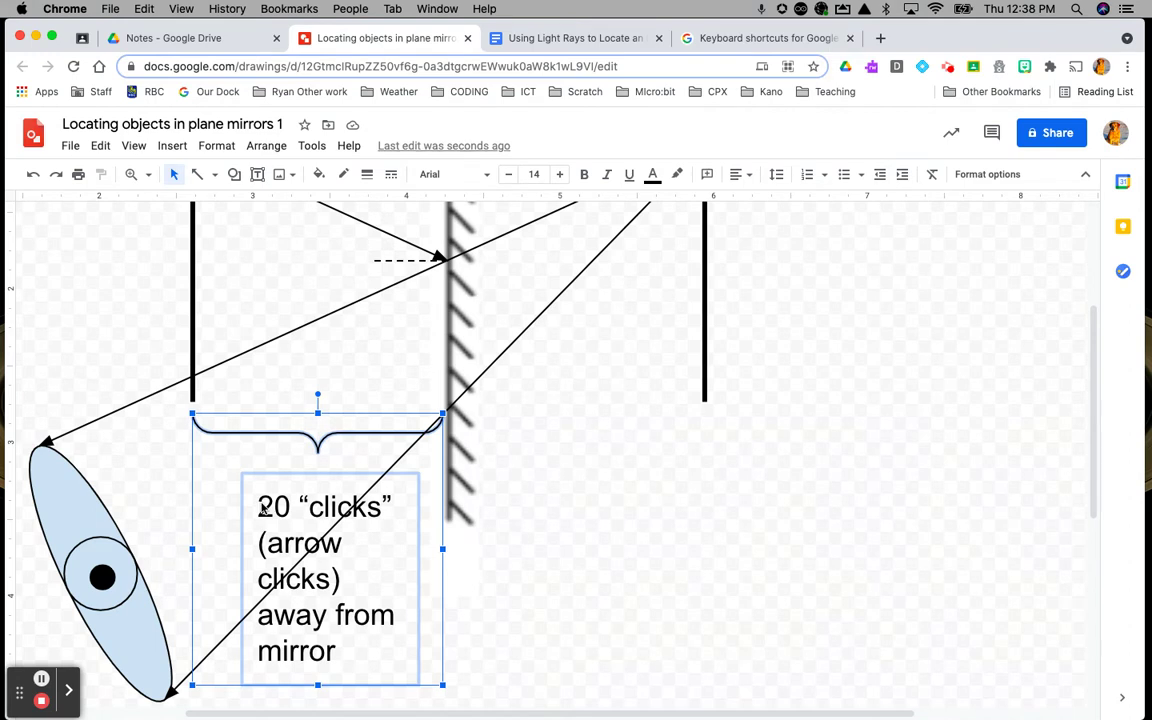
{"action": "key", "text": "Down"}
{"action": "key", "text": "Down"}
{"action": "key", "text": "Down"}
{"action": "key", "text": "Down"}
{"action": "key", "text": "Down"}
{"action": "key", "text": "Down"}
{"action": "key", "text": "Down"}
{"action": "key", "text": "Down"}
{"action": "key", "text": "Down"}
{"action": "key", "text": "Down"}
{"action": "key", "text": "Down"}
{"action": "key", "text": "Down"}
{"action": "key", "text": "Down"}
{"action": "key", "text": "Down"}
{"action": "key", "text": "Down"}
{"action": "key", "text": "Down"}
{"action": "key", "text": "Down"}
{"action": "key", "text": "Down"}
{"action": "key", "text": "Down"}
{"action": "key", "text": "Down"}
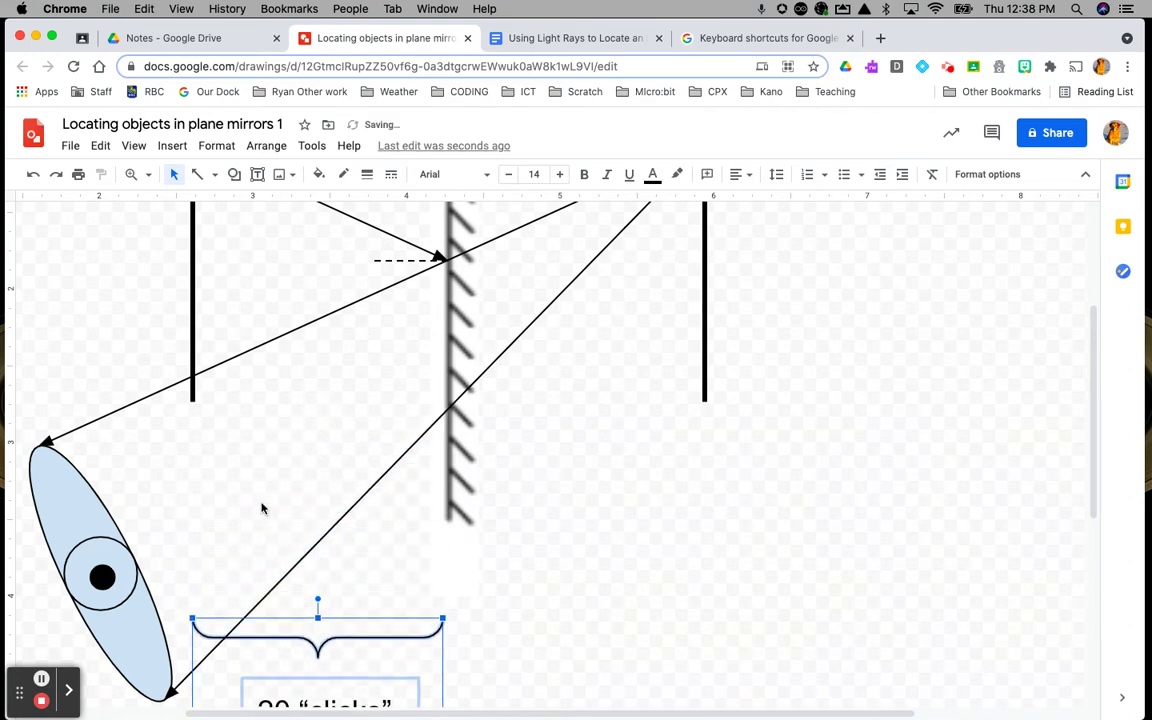
{"action": "left_click", "coordinate": [614, 484]}
{"action": "scroll", "coordinate": [612, 481], "scroll_direction": "up", "scroll_amount": 5}
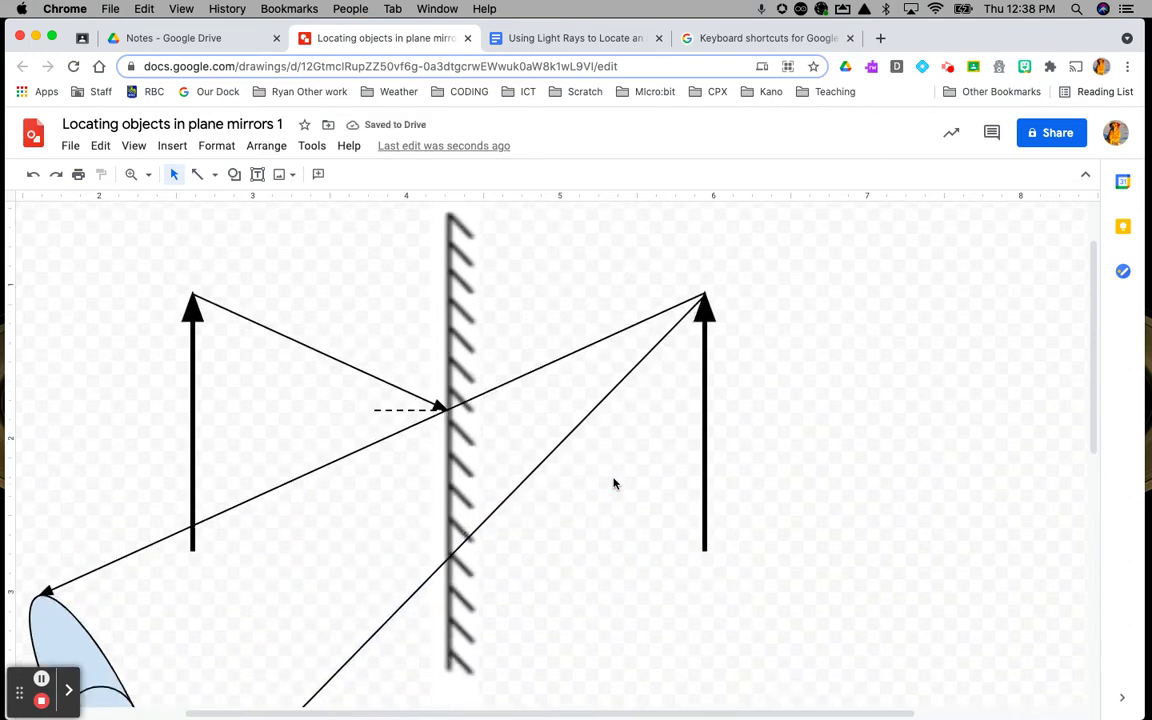
{"action": "left_click", "coordinate": [199, 178]}
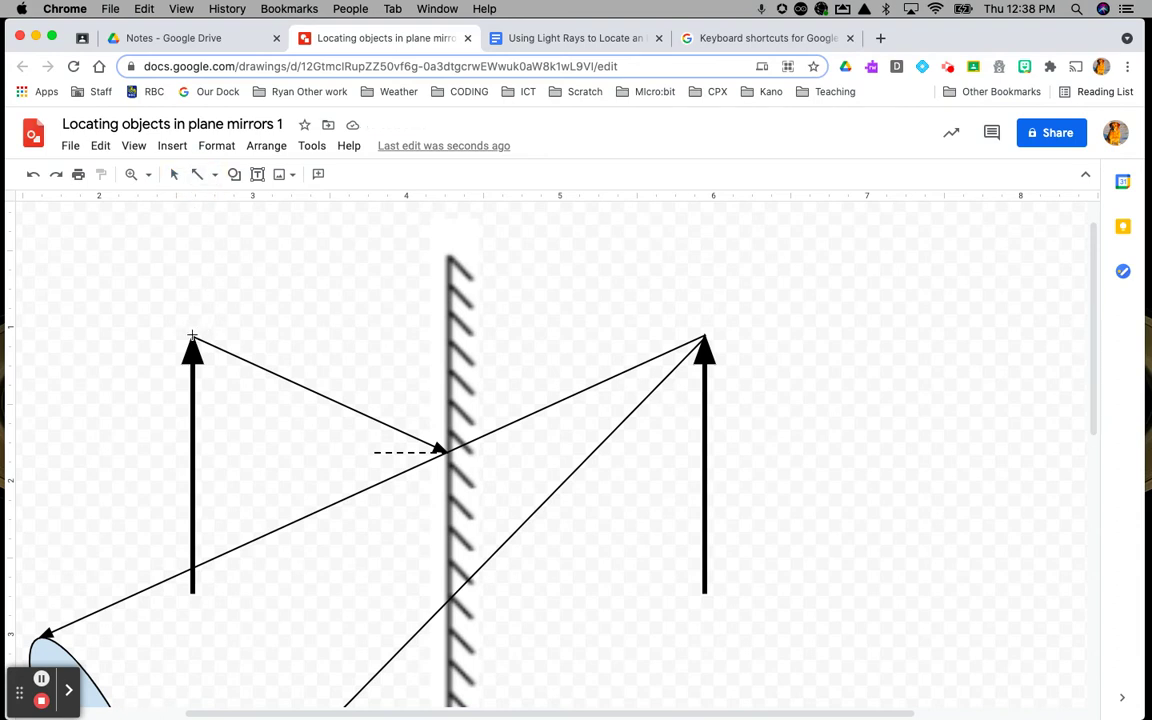